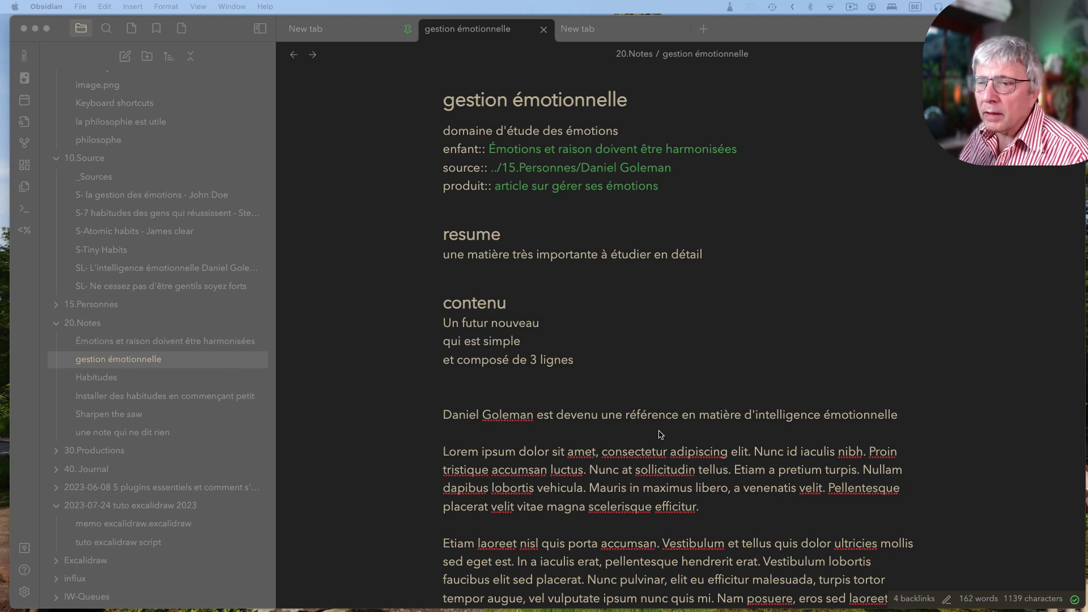
Step: Append "(voir …)" with an internal link to "SL- L'intelligence émotionnelle Daniel Goleman" after the sentence about Daniel Goleman
click(913, 415)
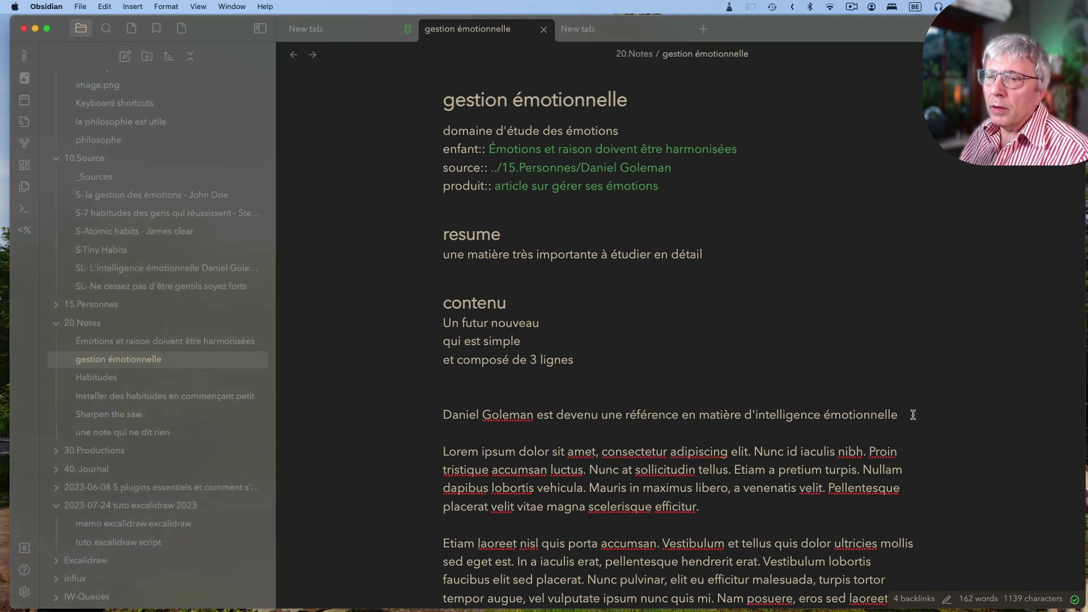
text((voir )
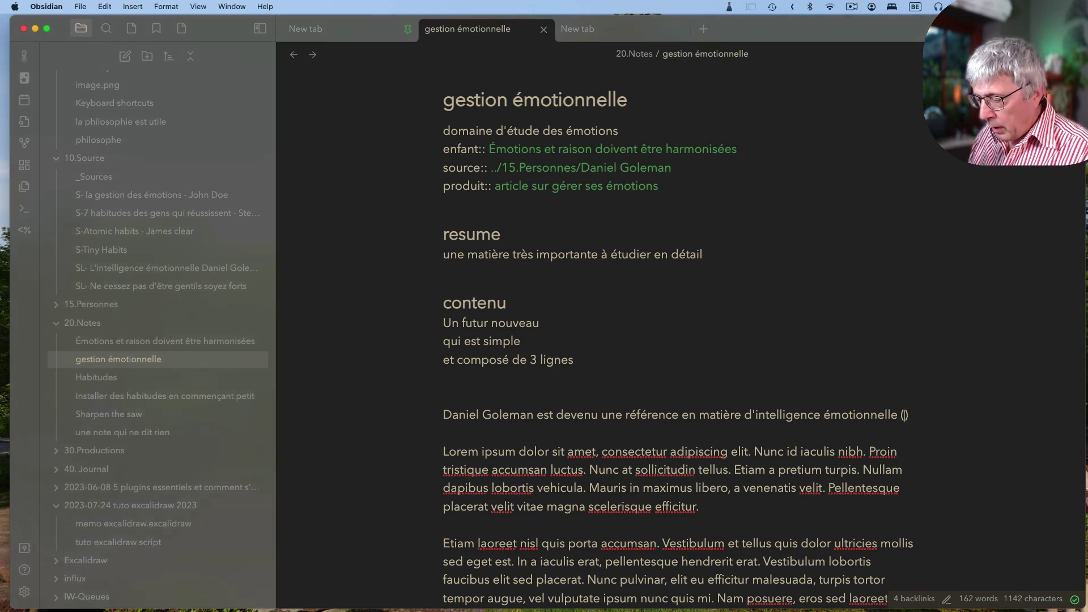
text([[)
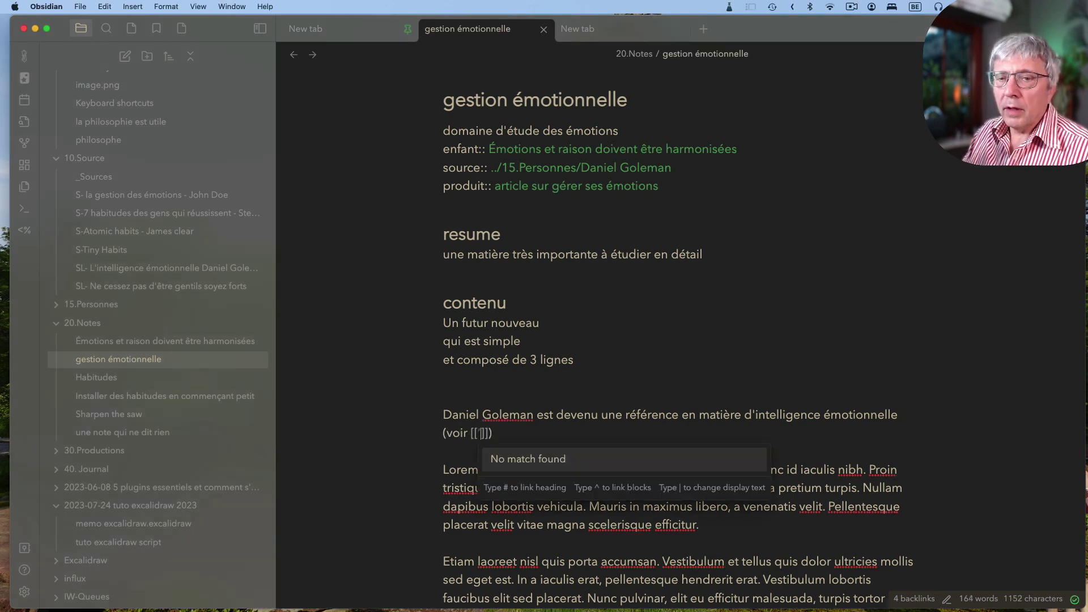
key(BackSpace)
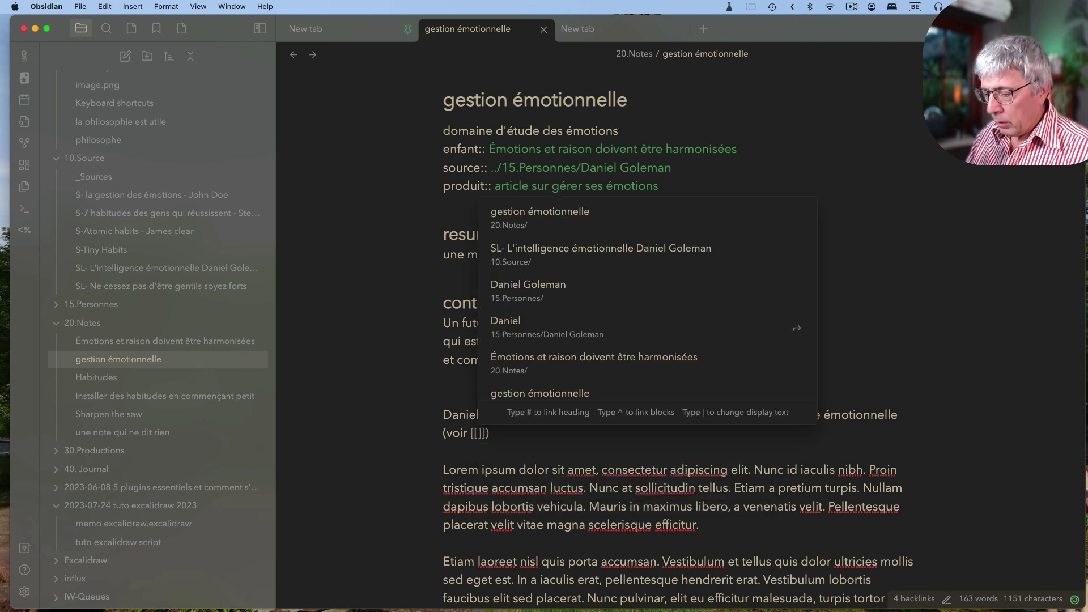
text(SL)
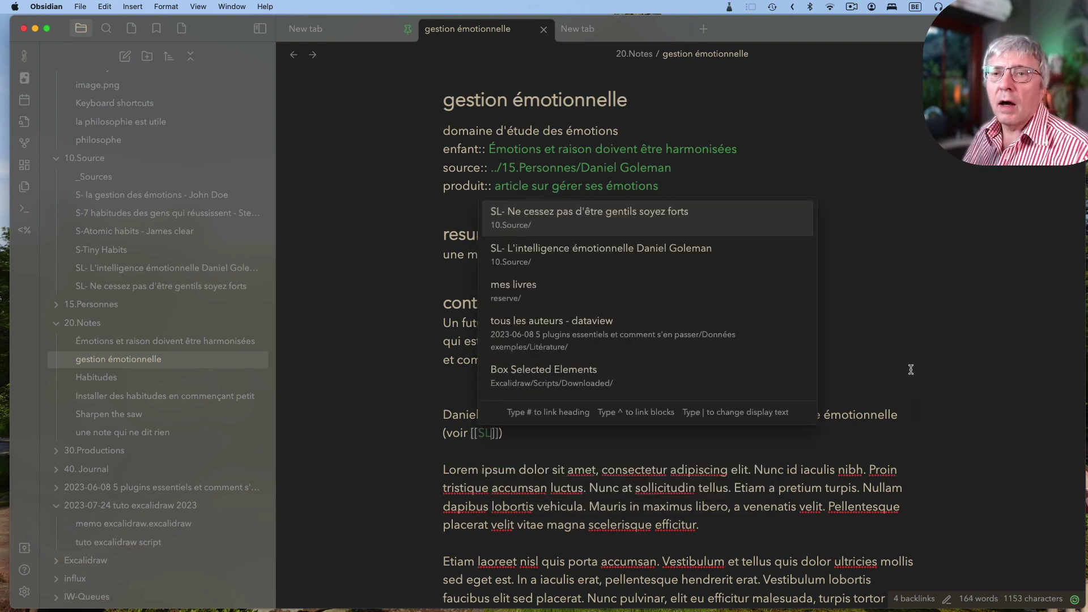
click(565, 253)
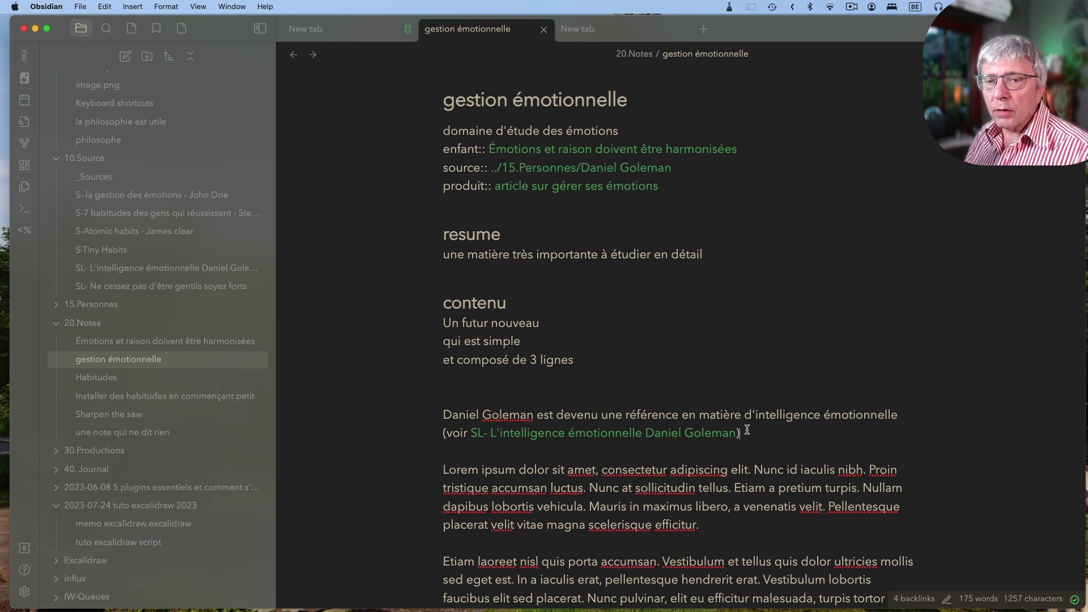
Step: Delete the whole parenthetical "voir" reference from the end of the Daniel Goleman sentence
drag(747, 429, 437, 436)
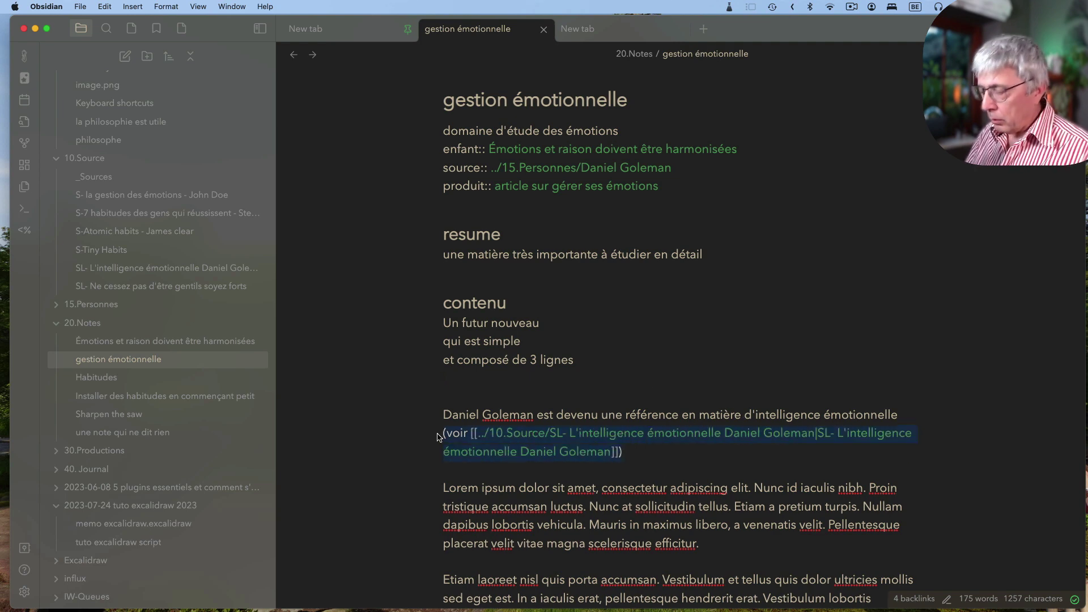
key(BackSpace)
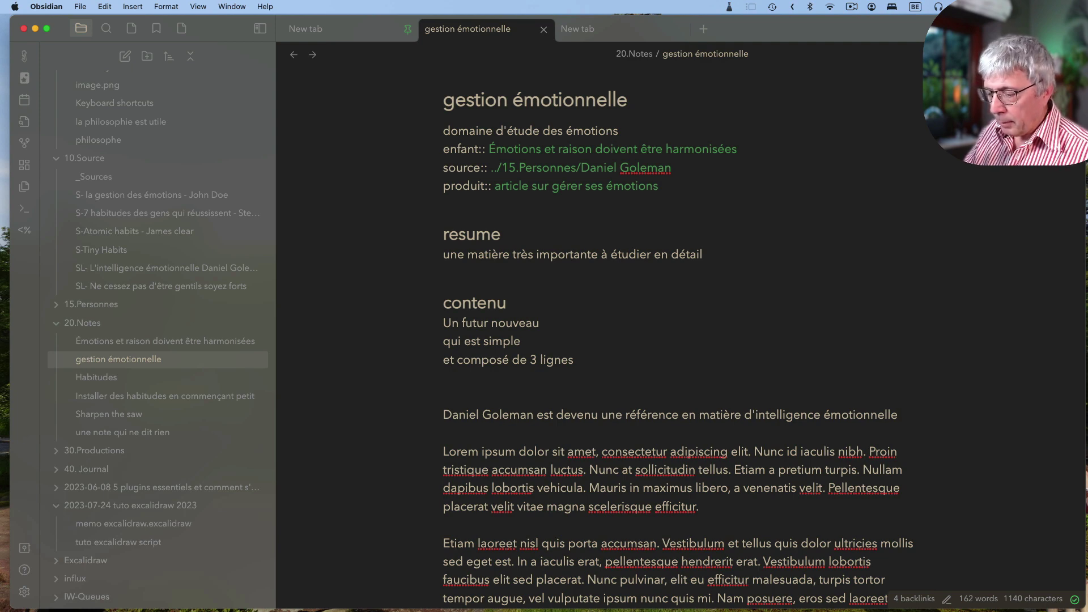
Step: Insert the footnote reference [^1] directly after "émotionnelle" at the end of the Daniel Goleman sentence
text([)
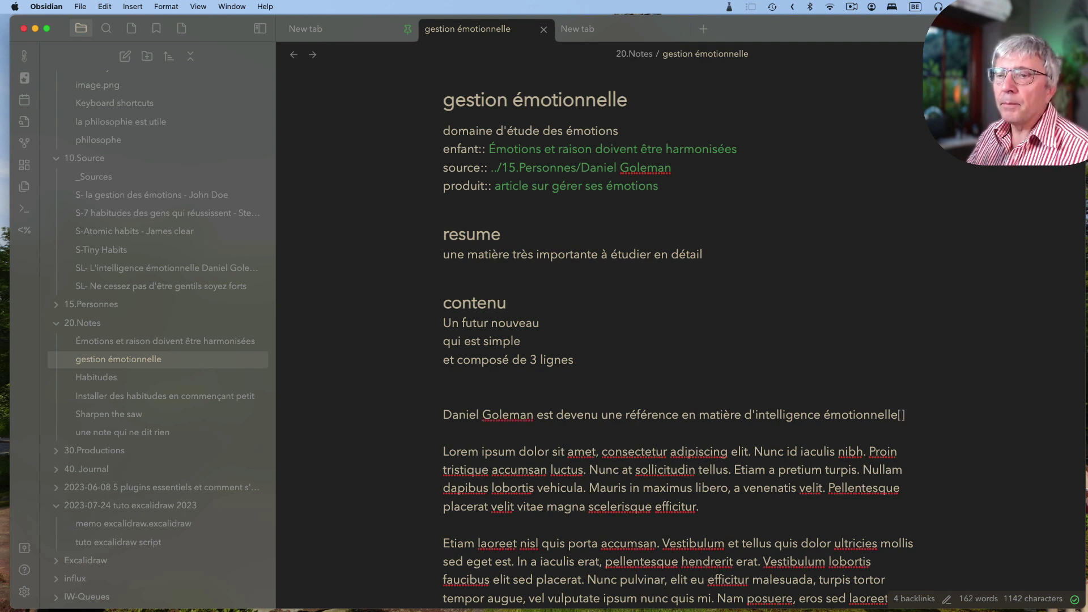
text(^)
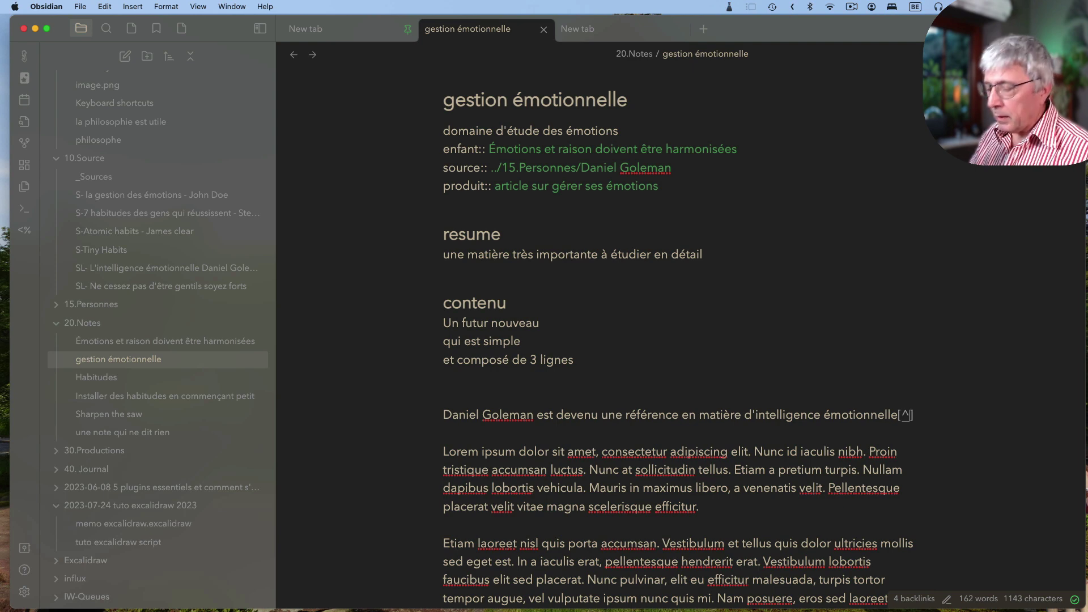
key(space)
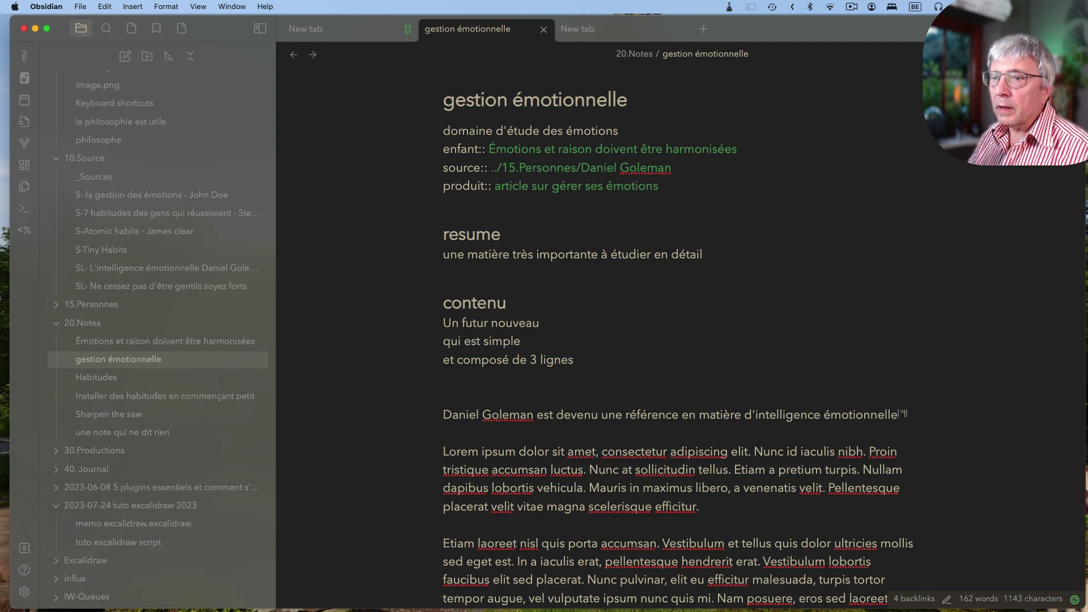
text(1)
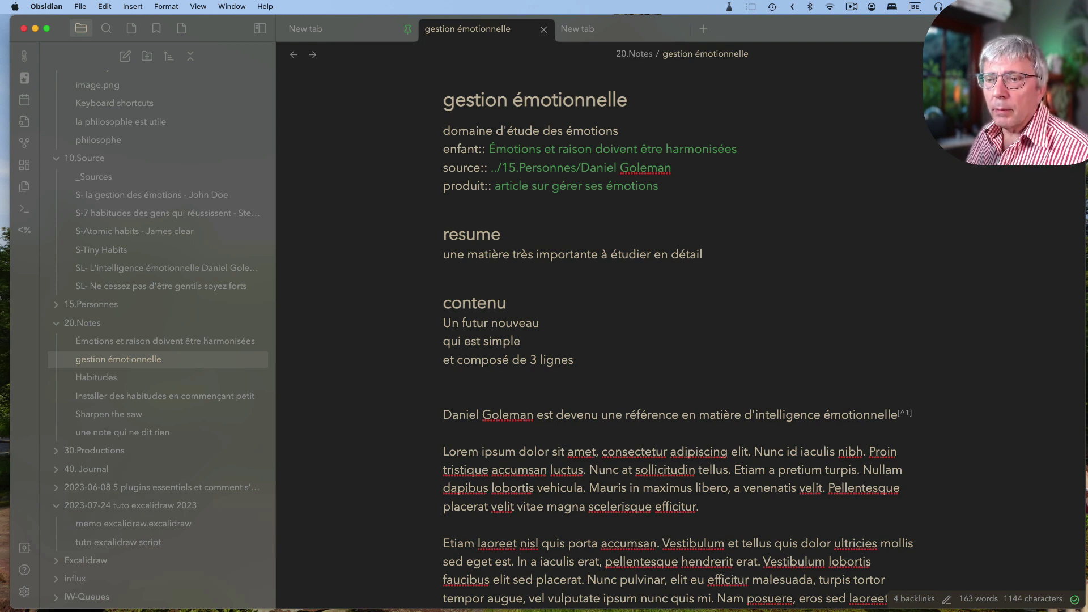
Step: Start the matching footnote definition "[^1]: " on its own line below the last paragraph of the note
scroll(492, 468, down, 4)
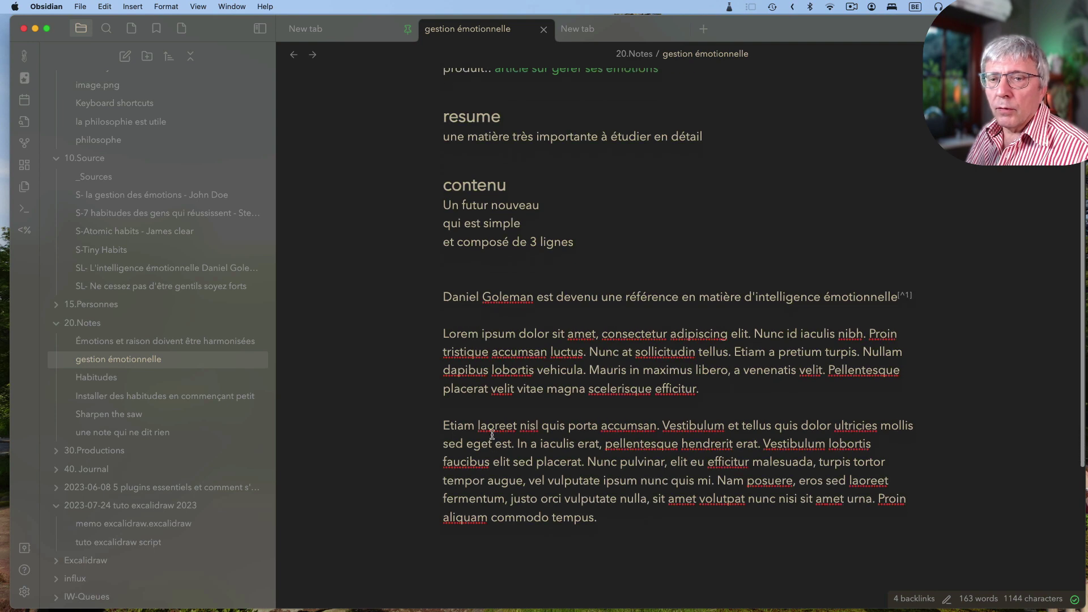
click(479, 407)
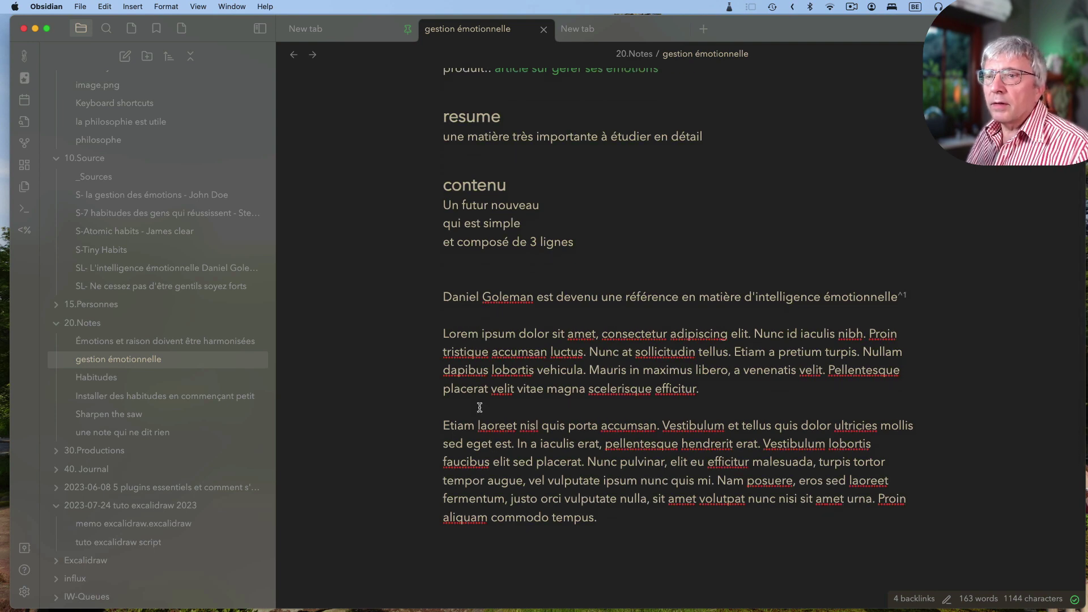
scroll(564, 428, down, 5)
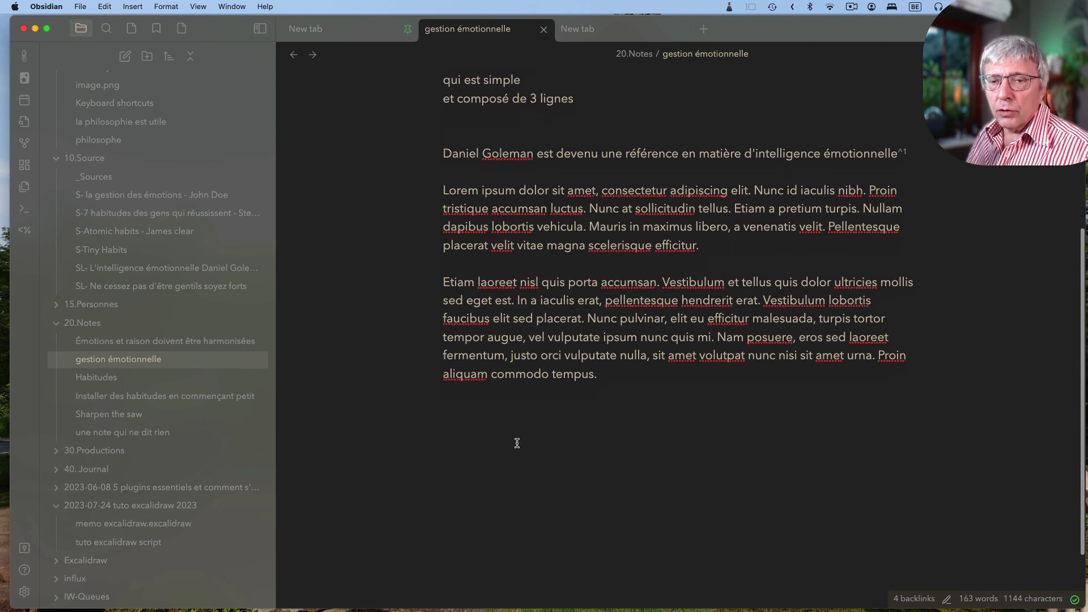
key(Return)
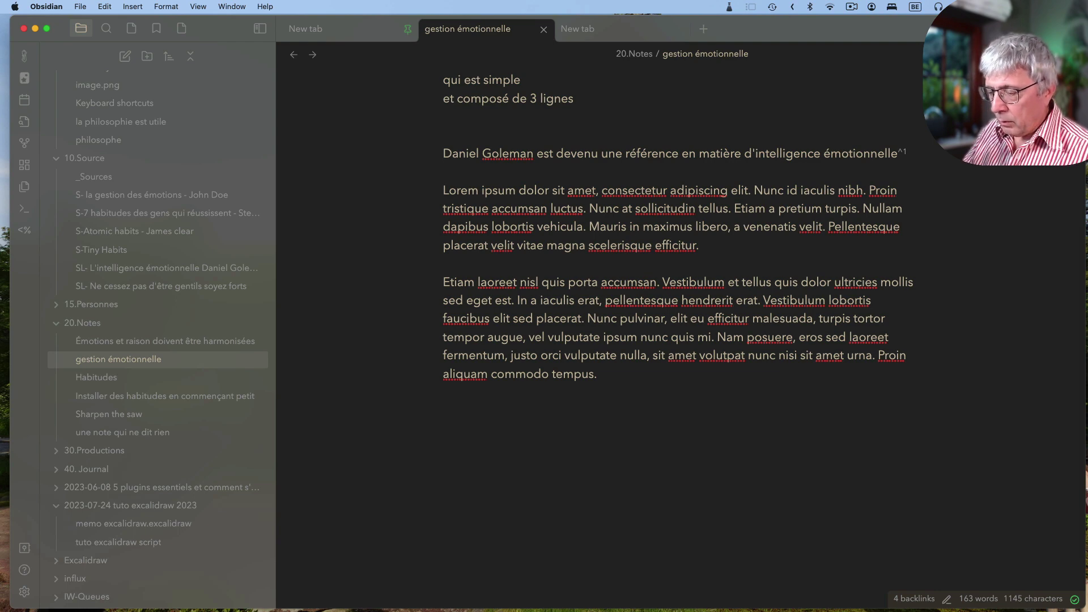
text([)
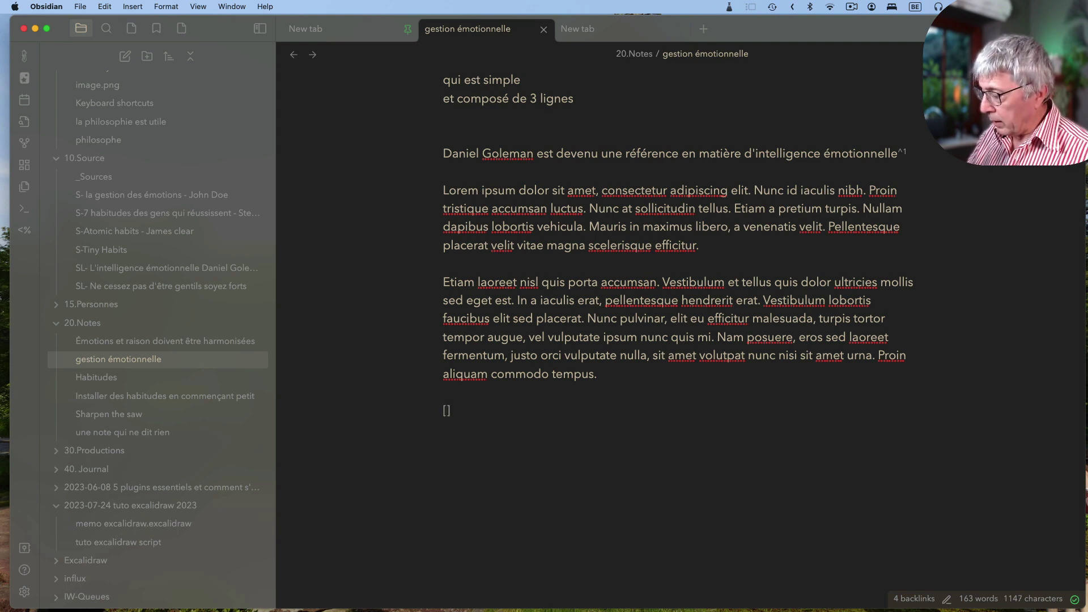
text(^1)
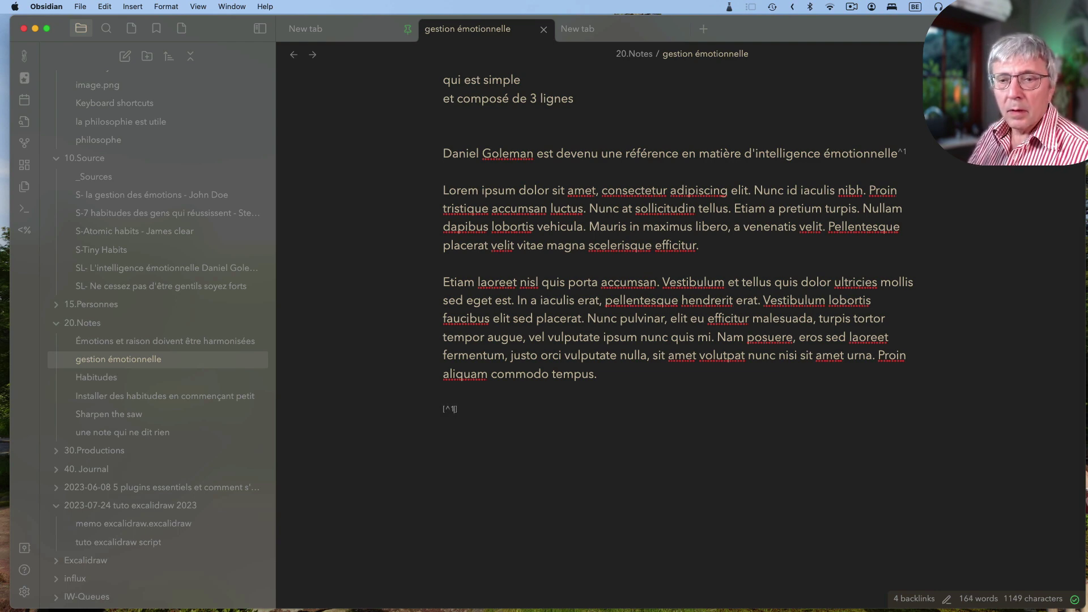
text(0)
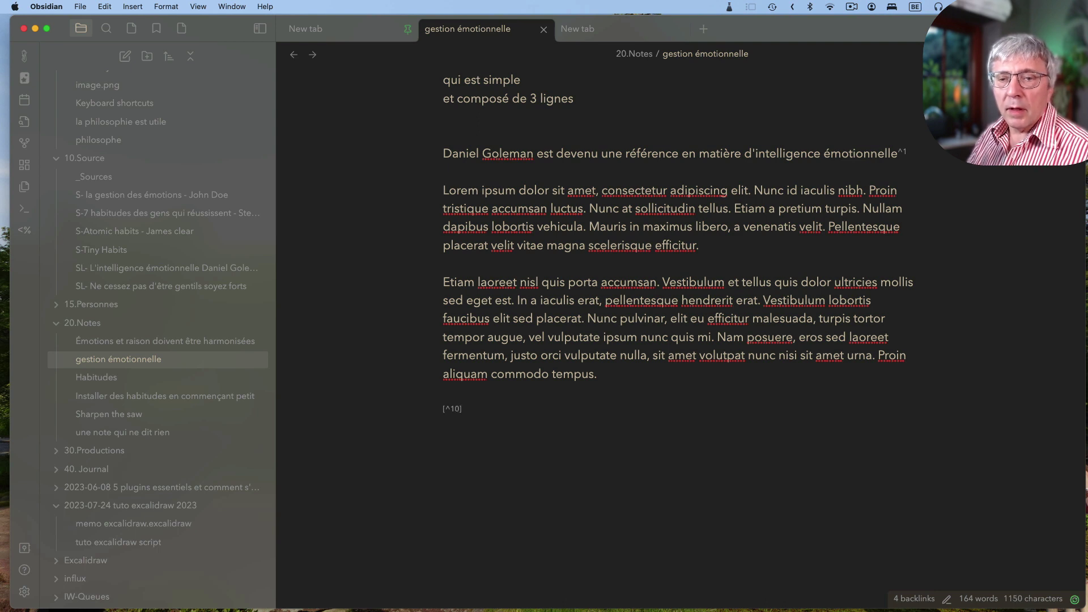
key(BackSpace)
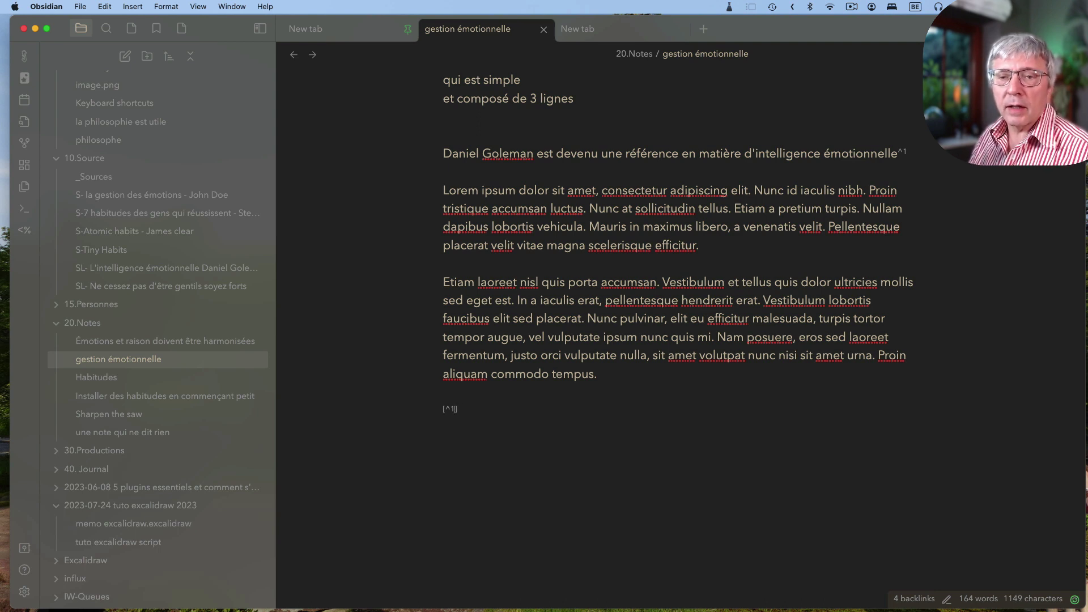
click(468, 409)
text(: )
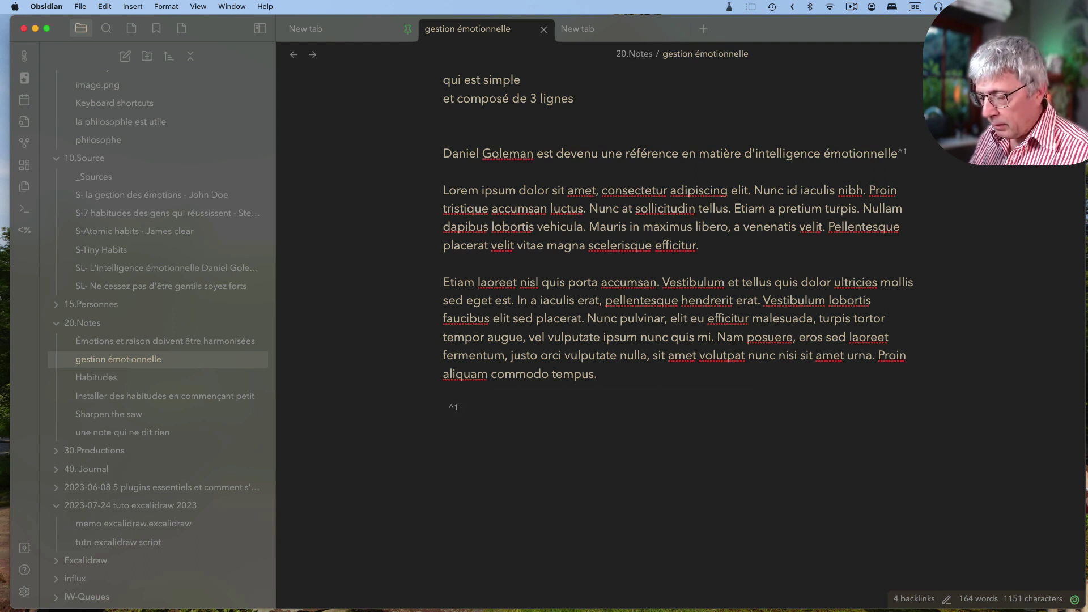
Step: Fill the footnote definition with "voir" and an internal link to "SL- L'intelligence émotionnelle Daniel Goleman"
text(voir [[SL)
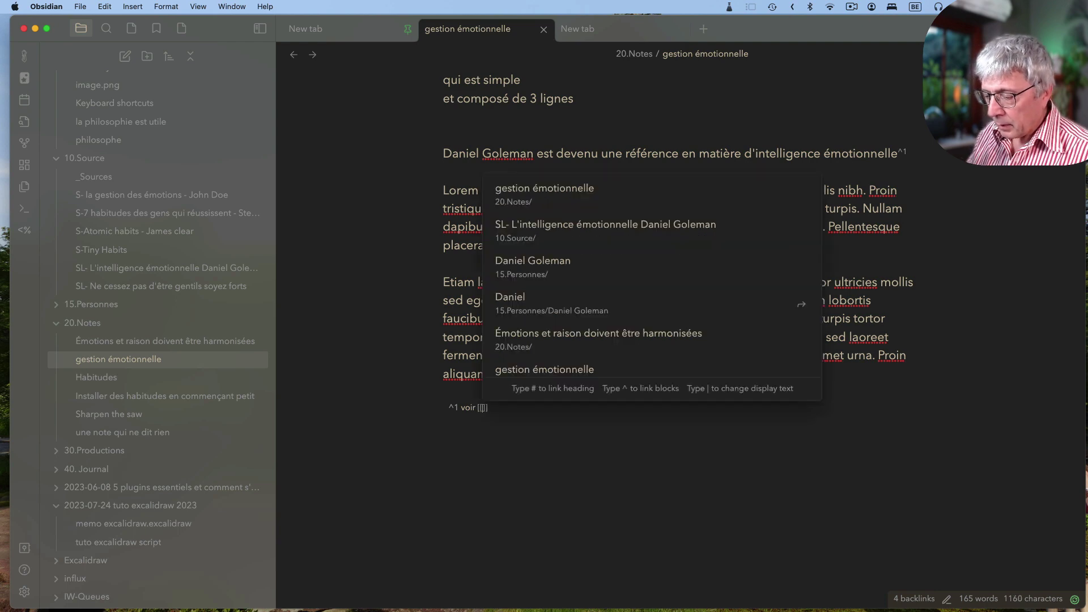
click(539, 231)
click(545, 361)
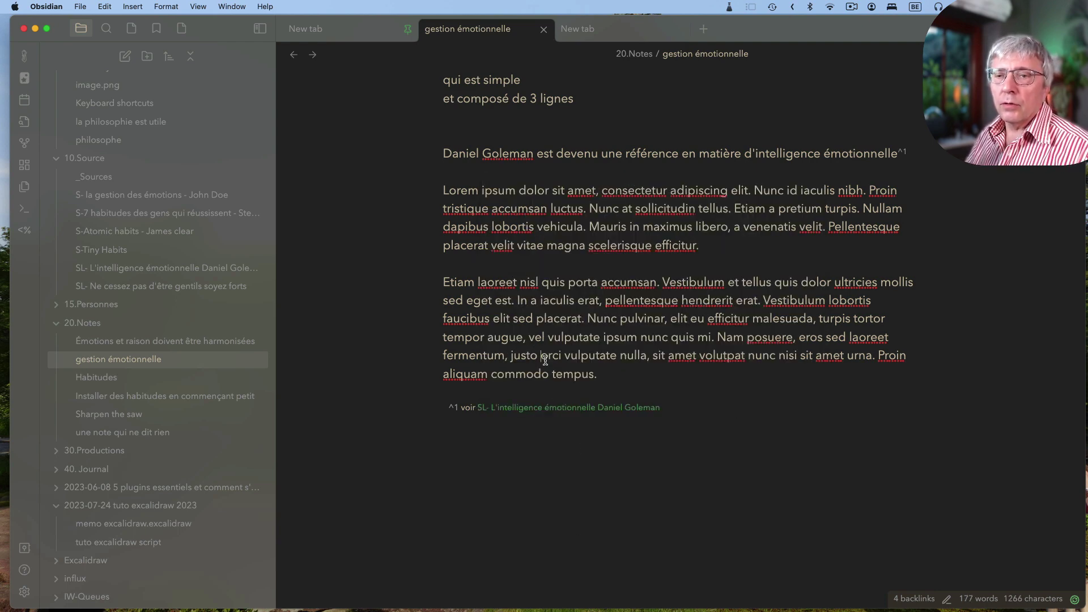
Step: Show the note in reading view and follow footnote reference 1 to its definition
key(super+e)
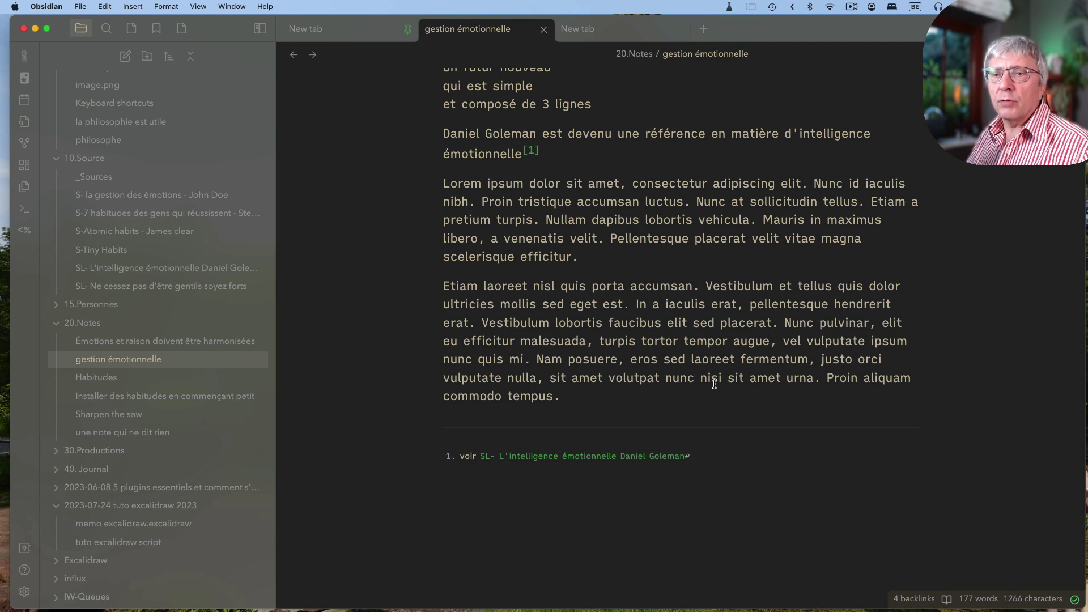
click(535, 151)
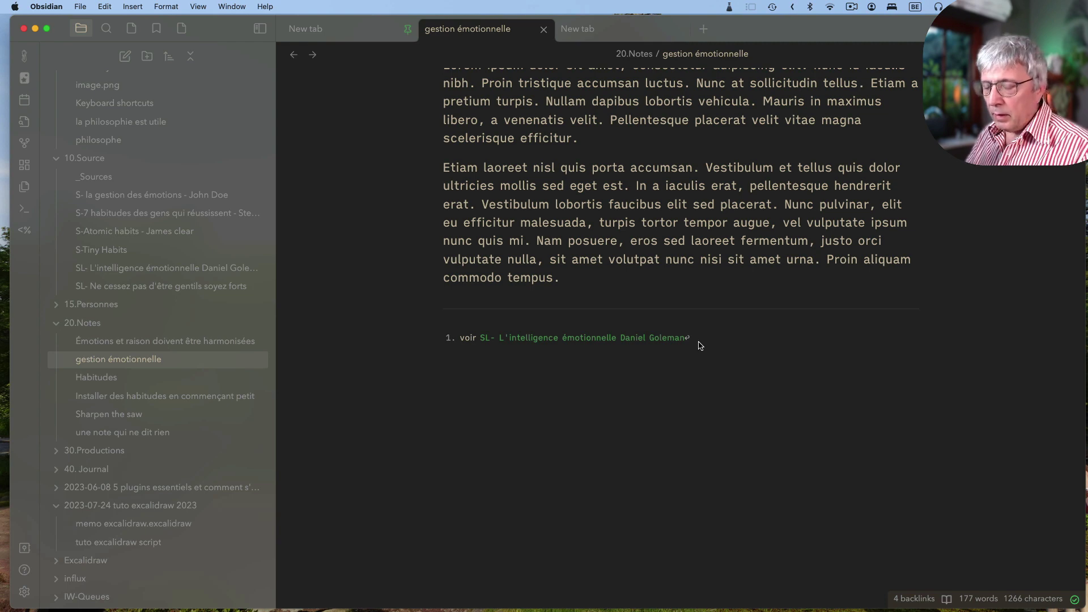
Step: Return to editing and add an indented second line, "un excellent livre", under the link in footnote 1
key(super+e)
click(685, 308)
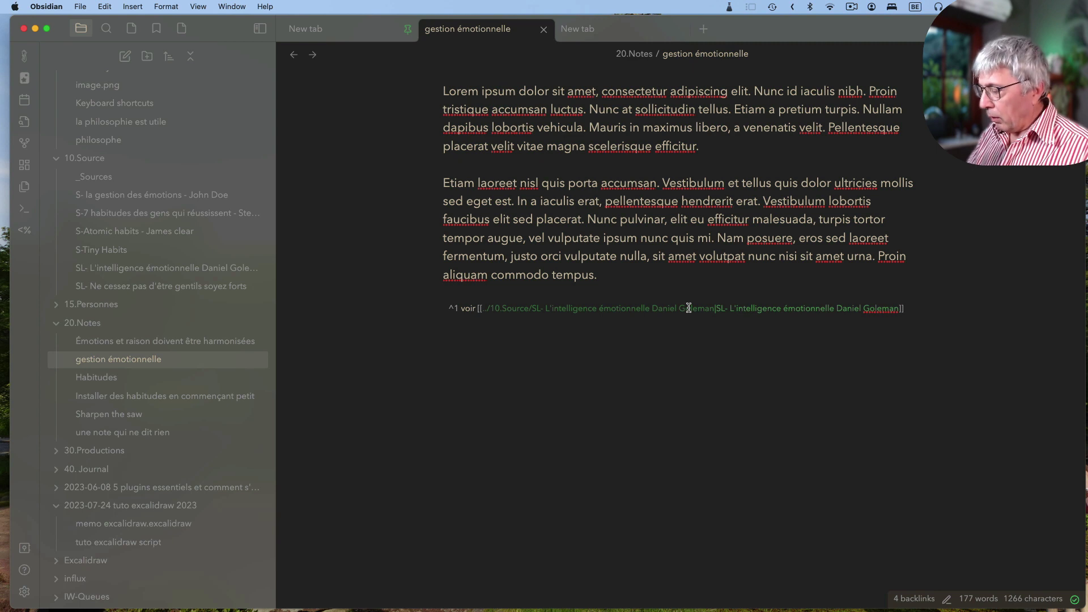
key(Return)
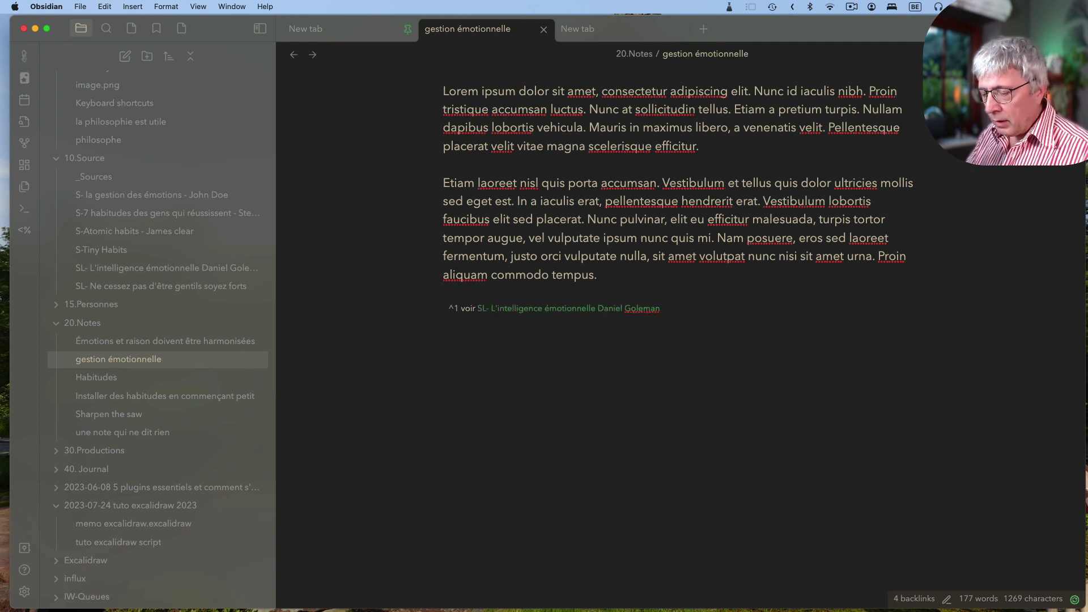
text(un )
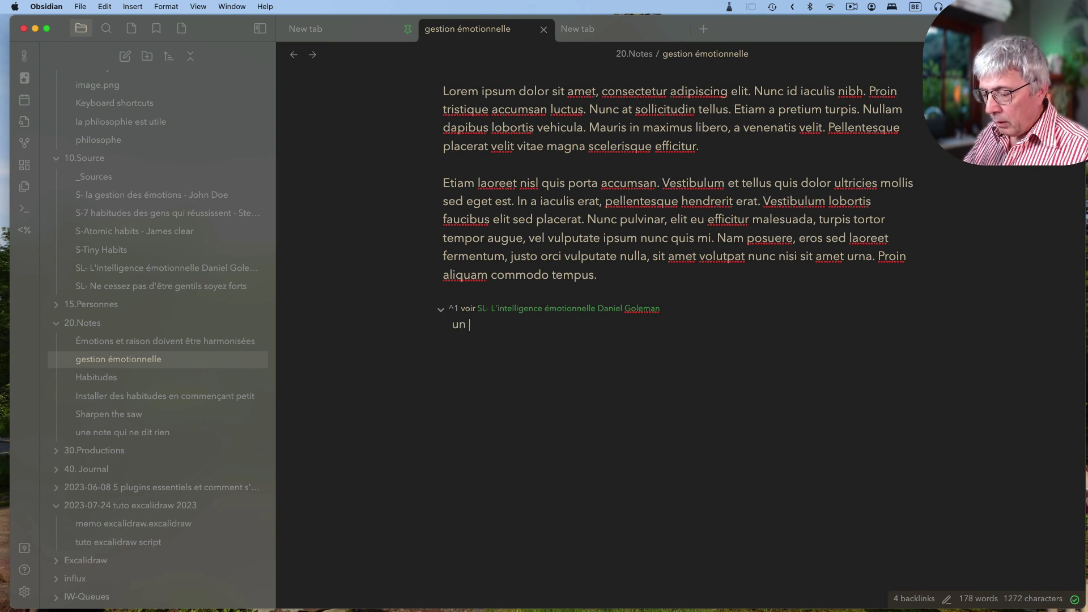
text(excellent)
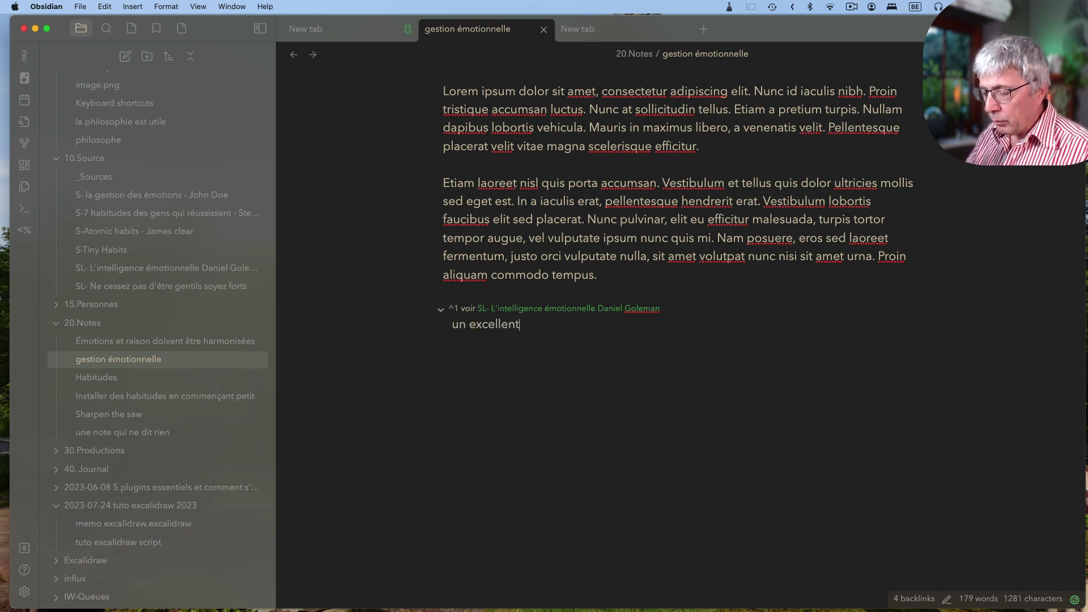
text( livre)
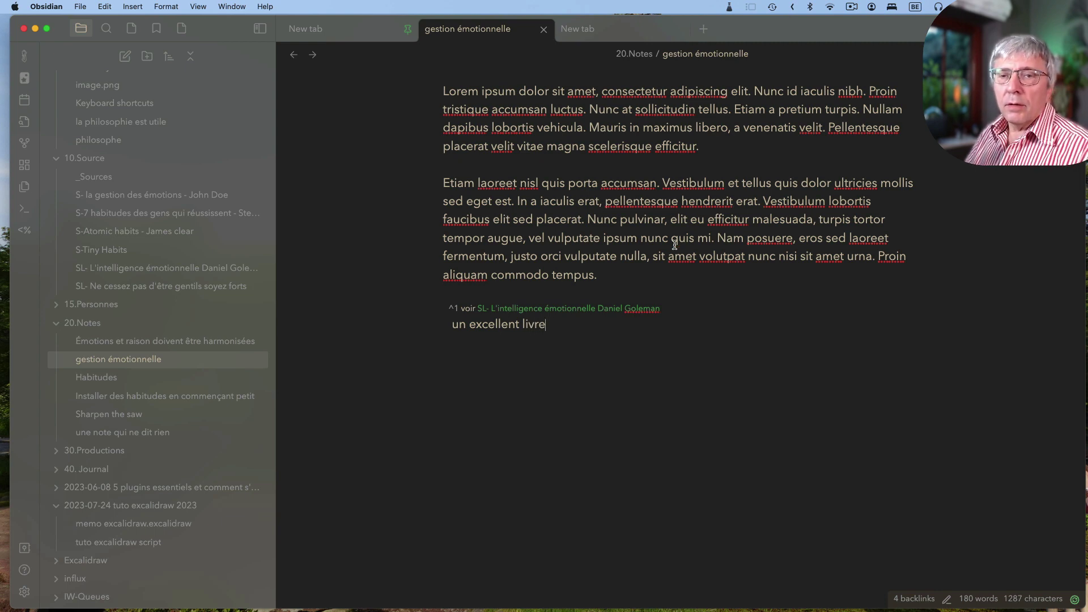
Step: Check the two-line footnote in reading view by following reference 1 from the text, and return to editing
key(super+e)
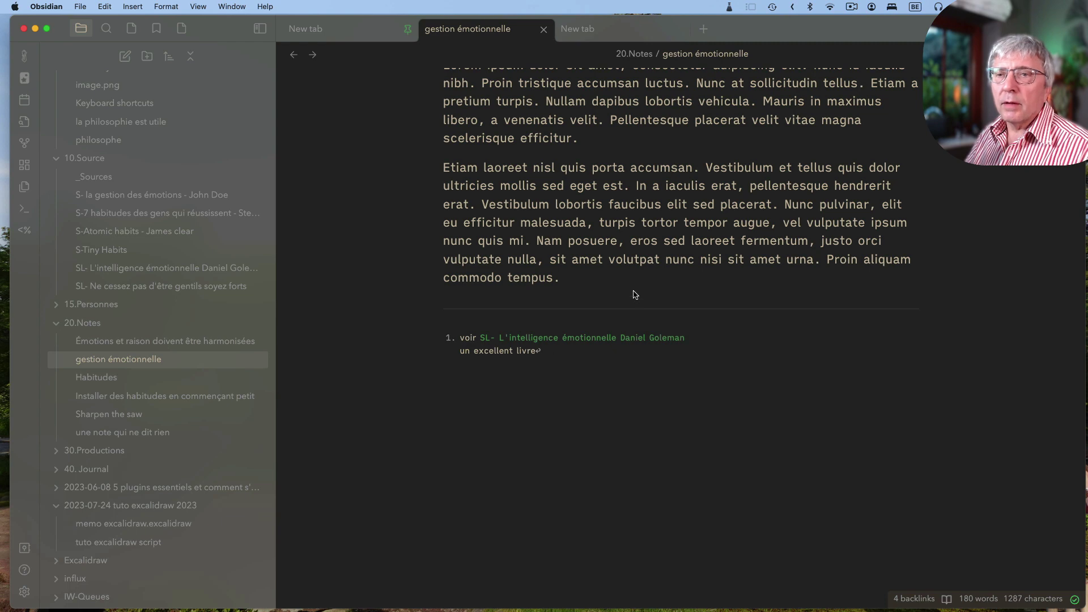
scroll(632, 296, up, 10)
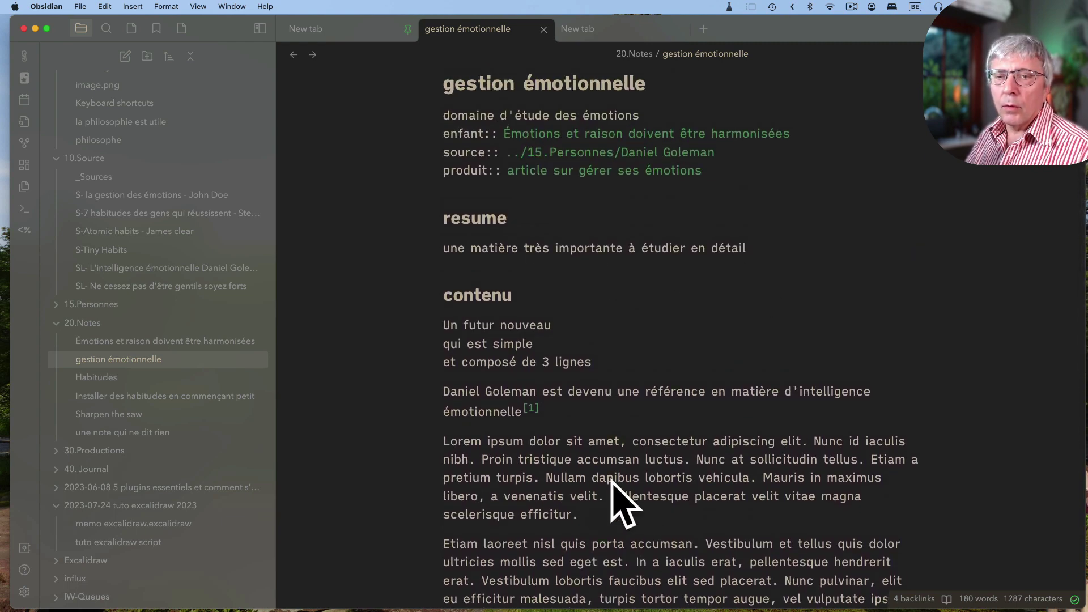
click(531, 411)
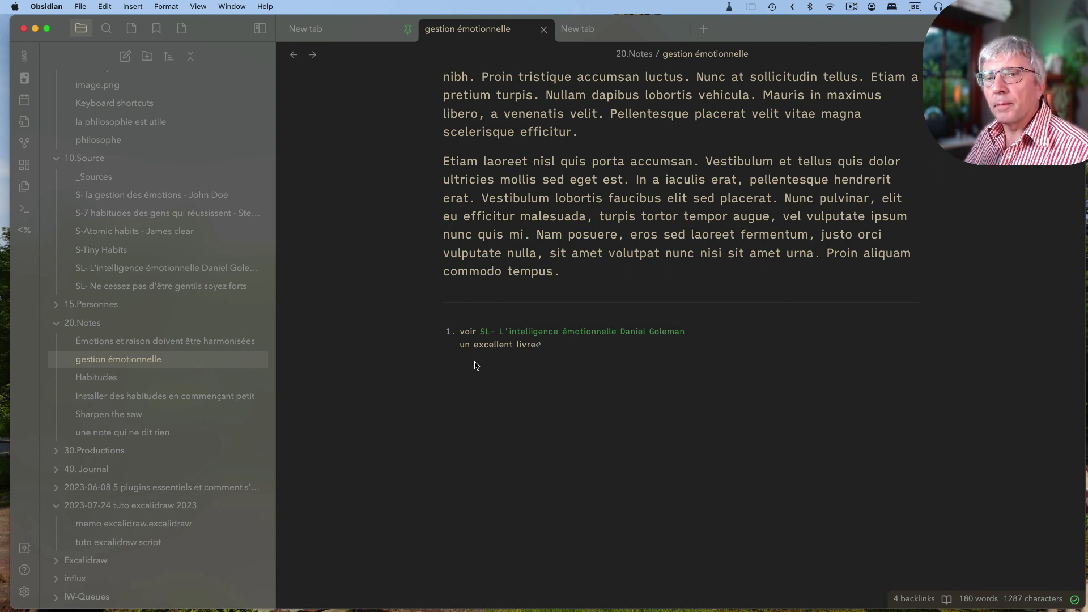
scroll(659, 272, up, 5)
scroll(658, 272, up, 3)
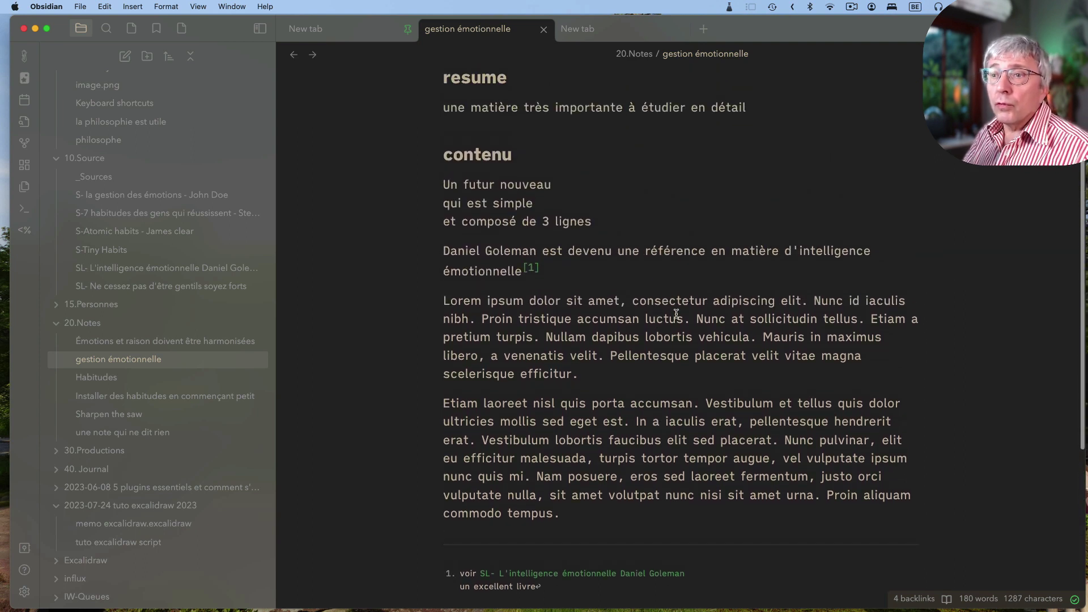
key(super+e)
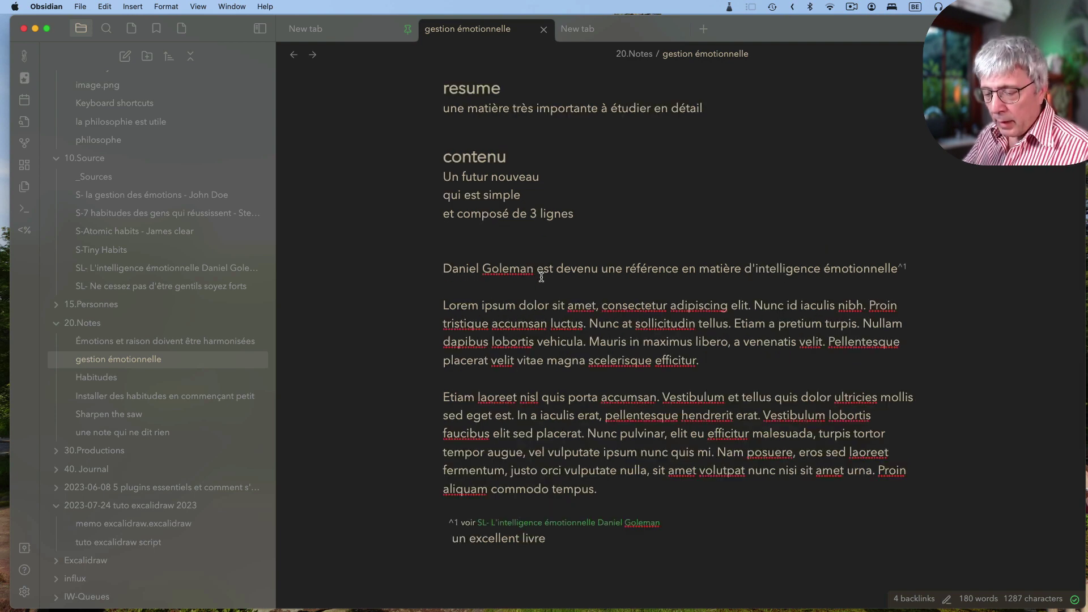
Step: Insert a second footnote reference, [^1], directly after "Daniel Goleman" in the paragraph under "contenu"
text([])
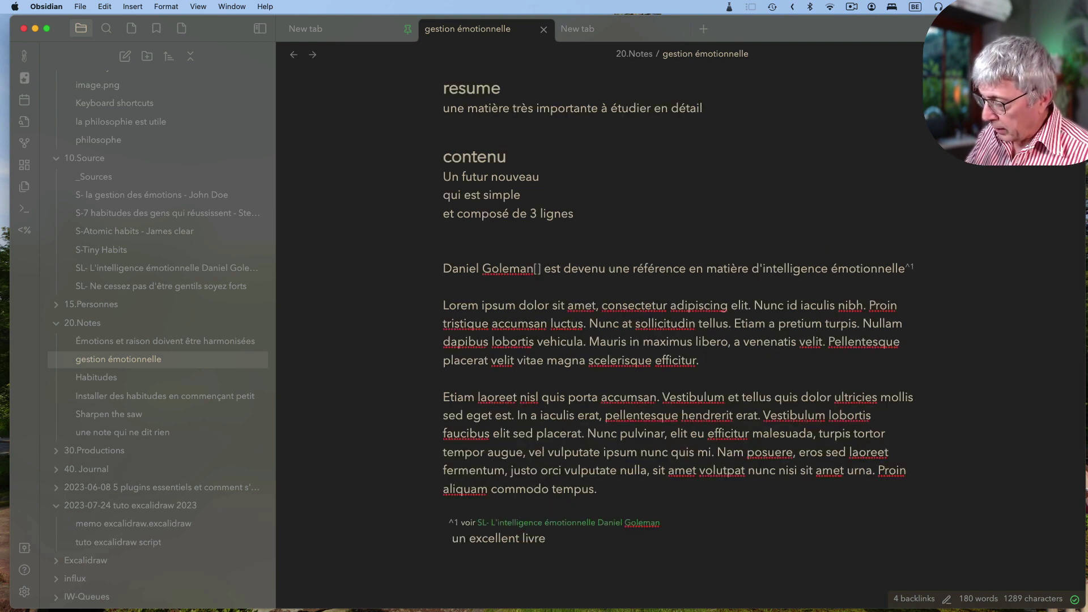
text(^)
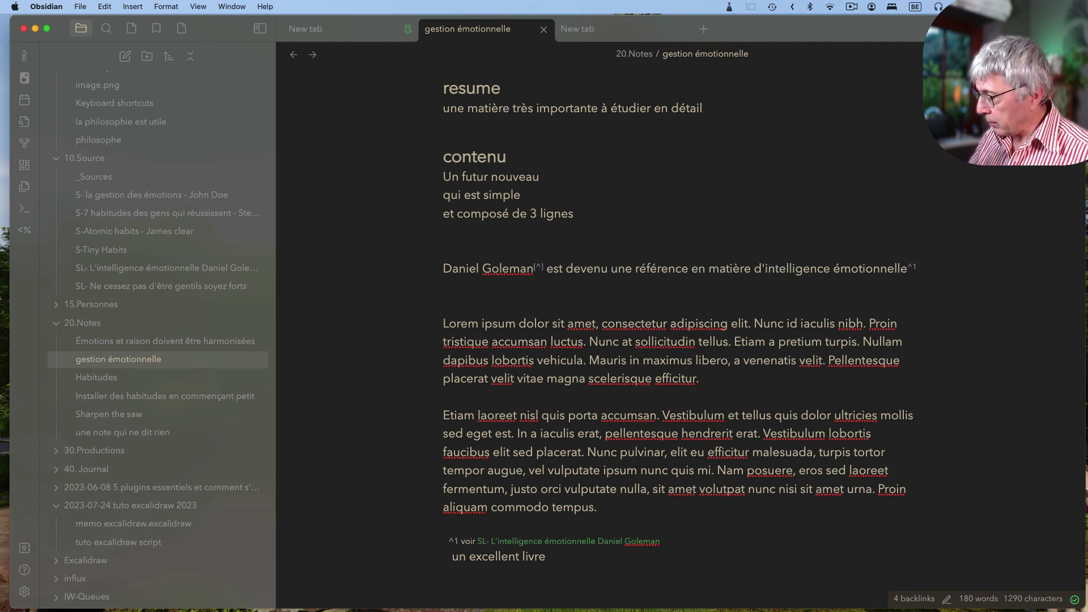
text(1)
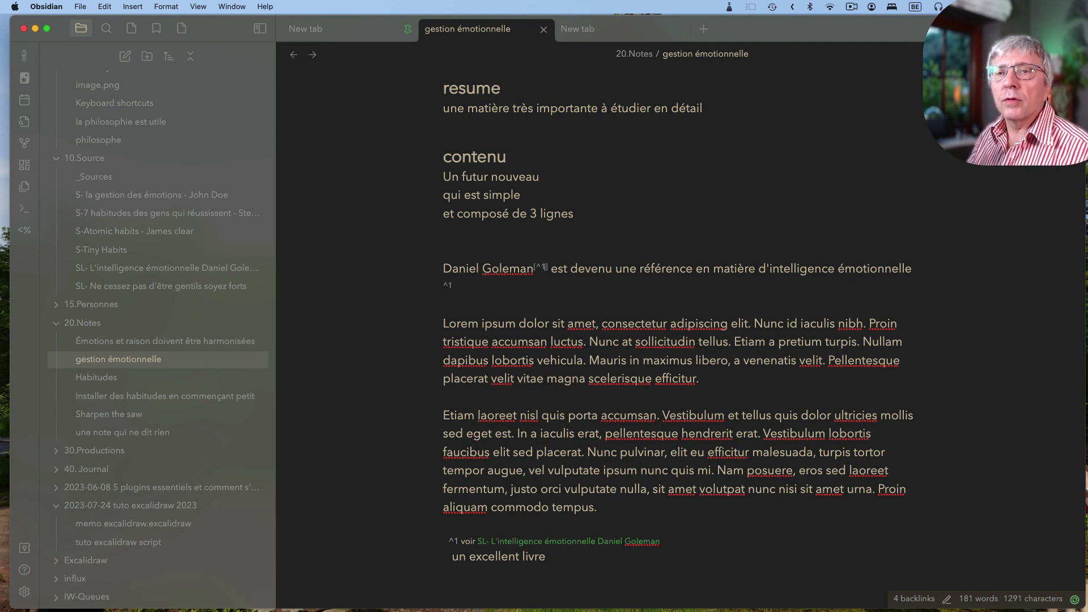
click(620, 268)
Step: Start another footnote definition with the marker [^2] on a new line below "un excellent livre"
scroll(623, 369, down, 3)
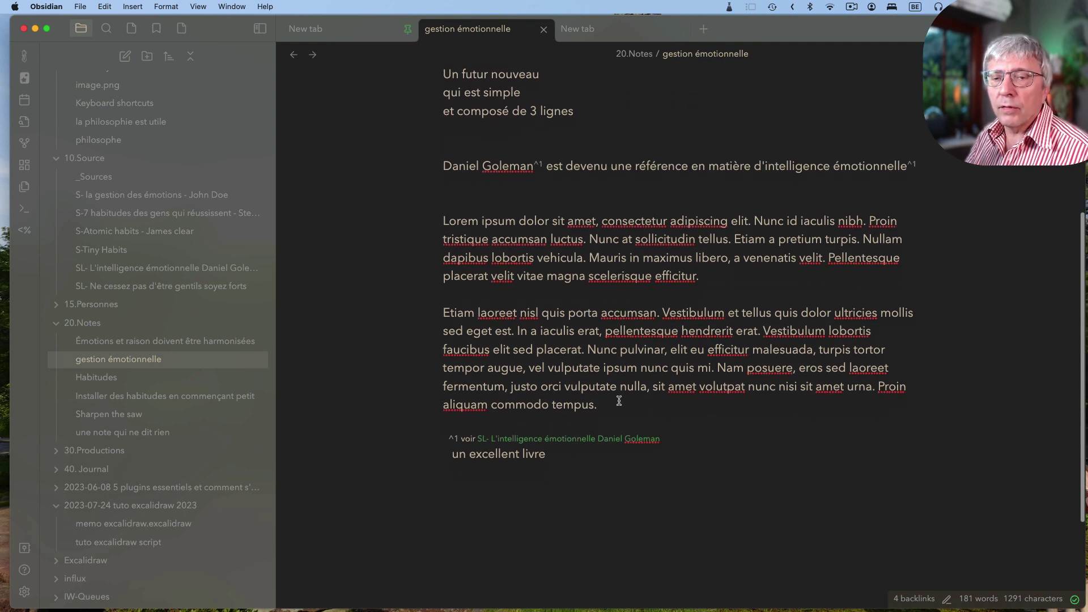
click(588, 457)
key(Return)
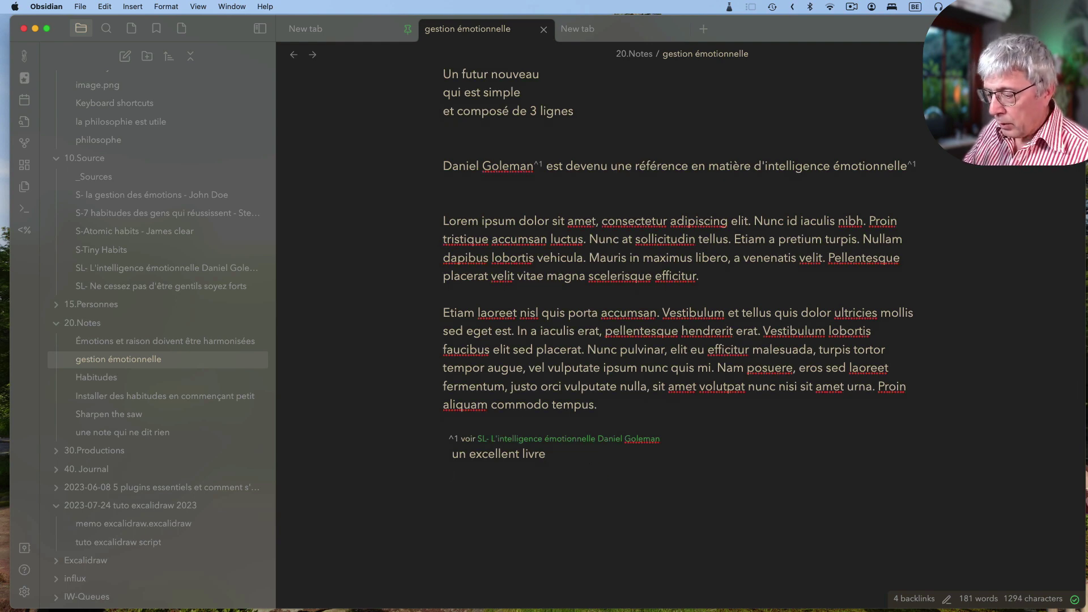
text([^)
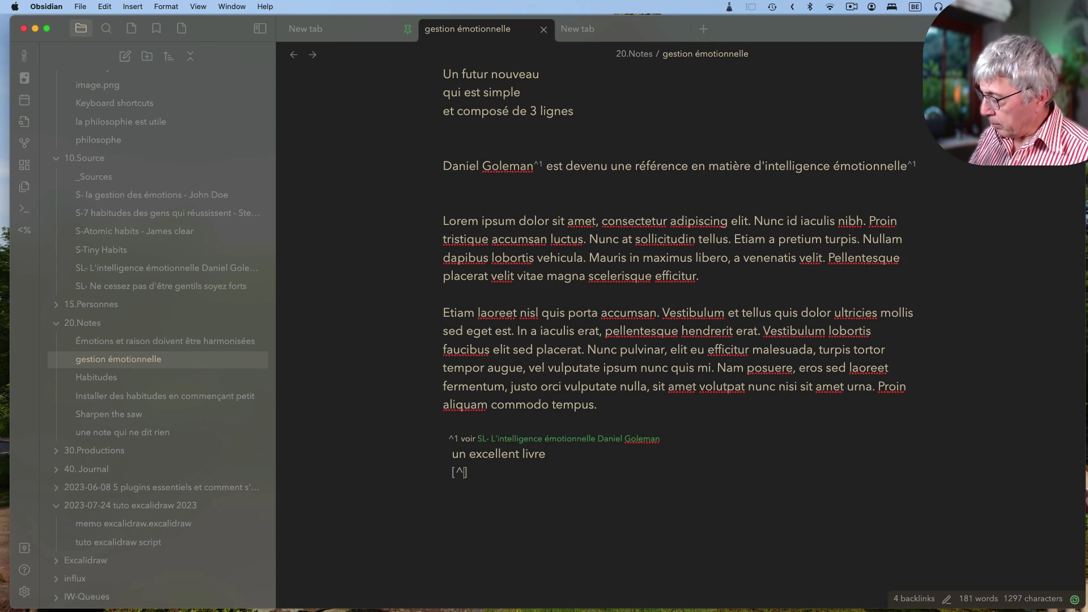
text(1)
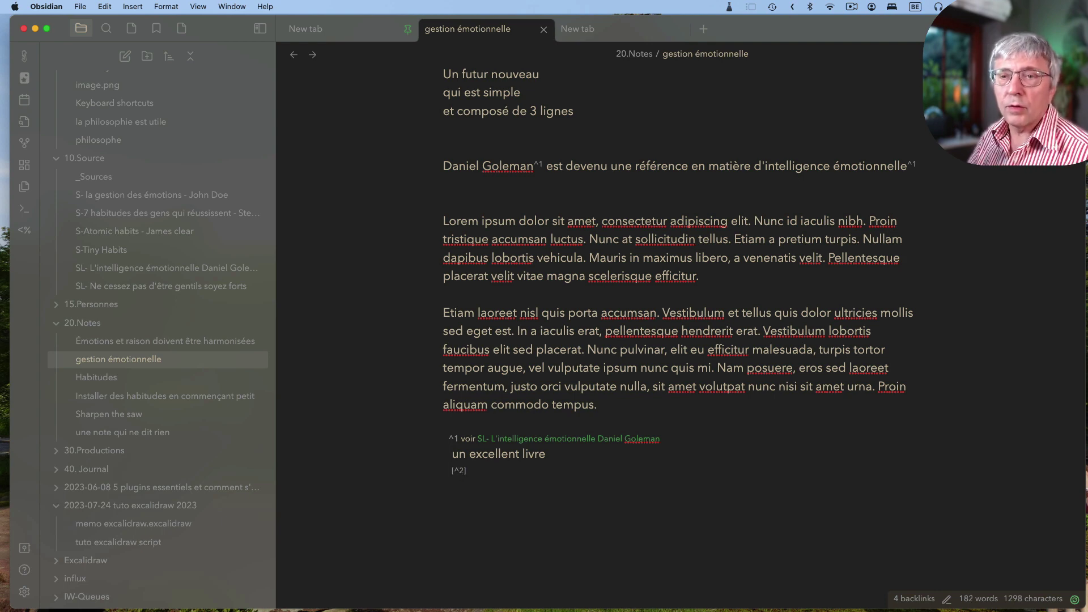
Step: Change the footnote reference after "Daniel Goleman" to [^2]
click(564, 169)
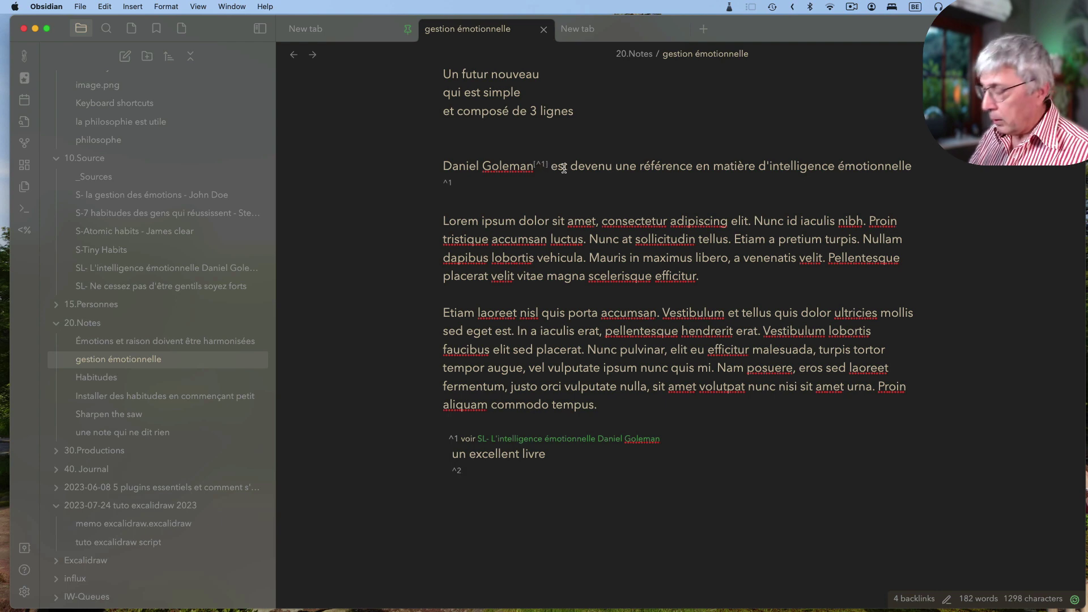
key(BackSpace)
text(2)
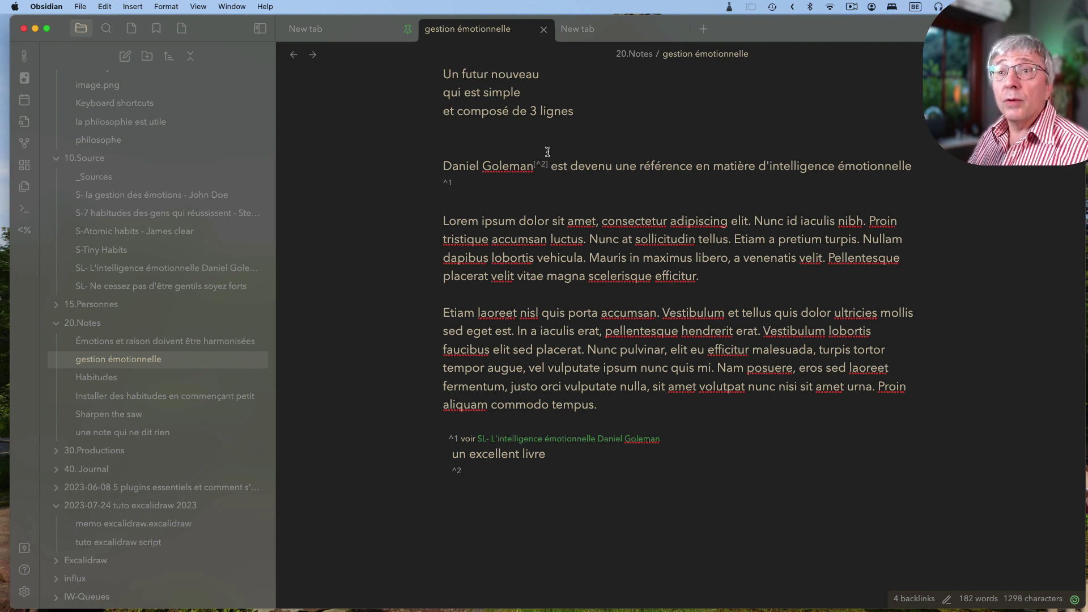
Step: Complete the [^2] definition with a colon and the text "autre note", and show the note in reading view
click(478, 470)
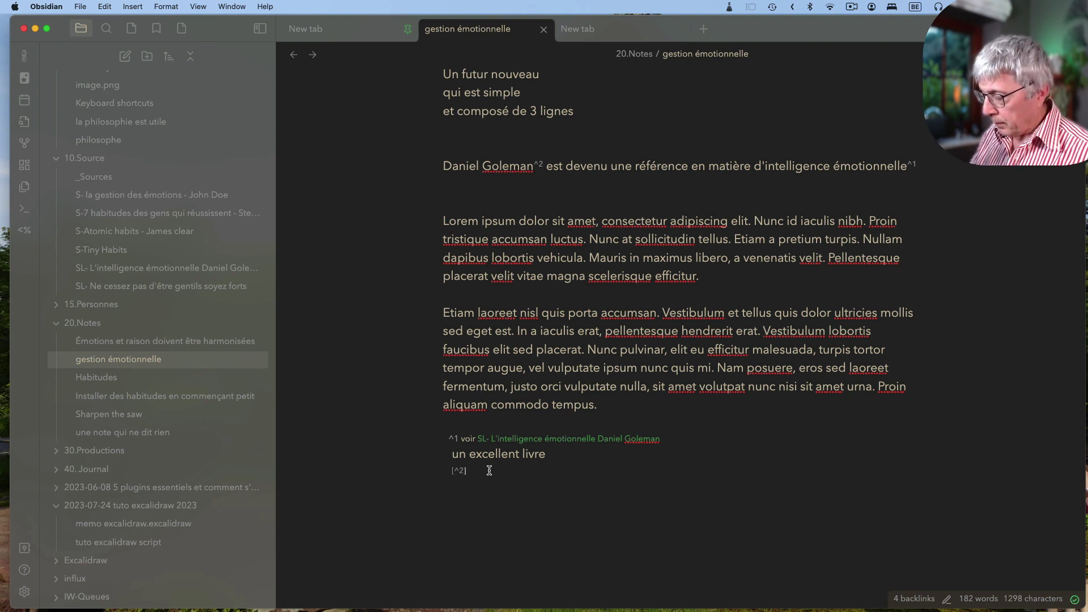
text(:)
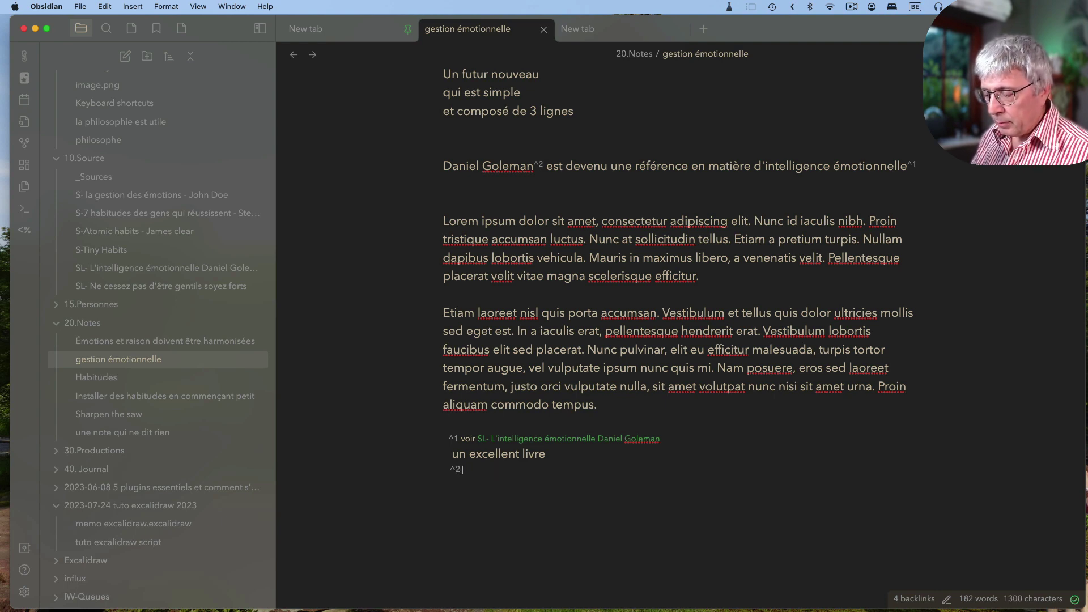
text( aut)
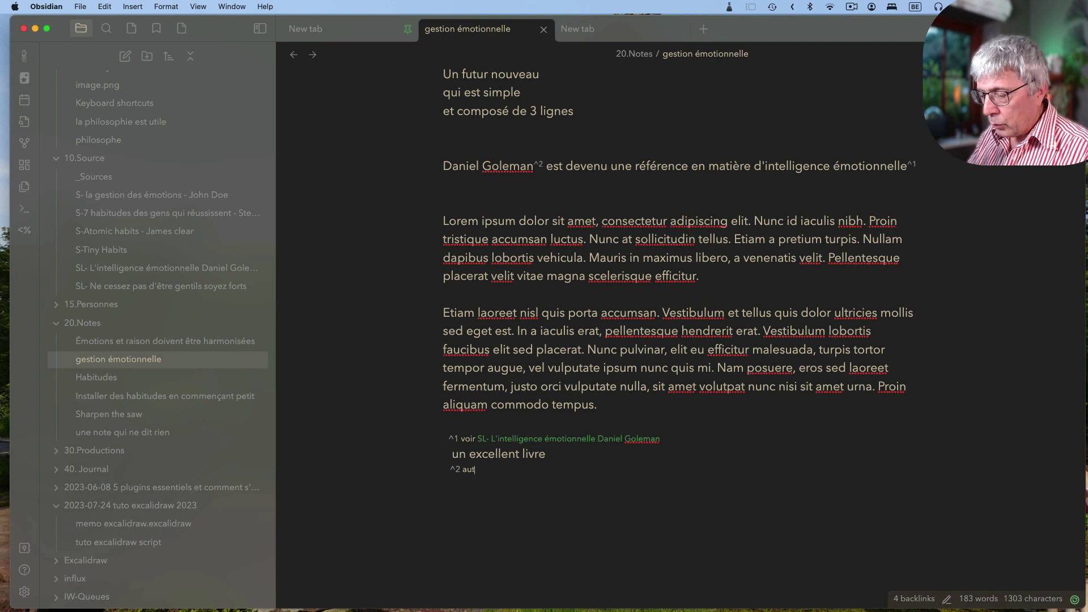
text(re note)
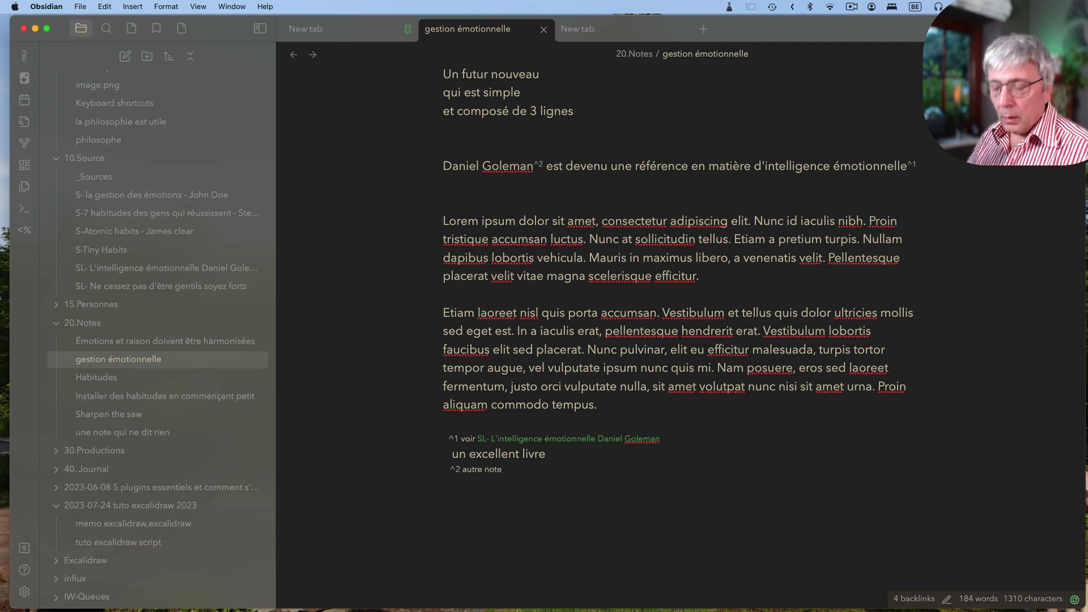
key(super+e)
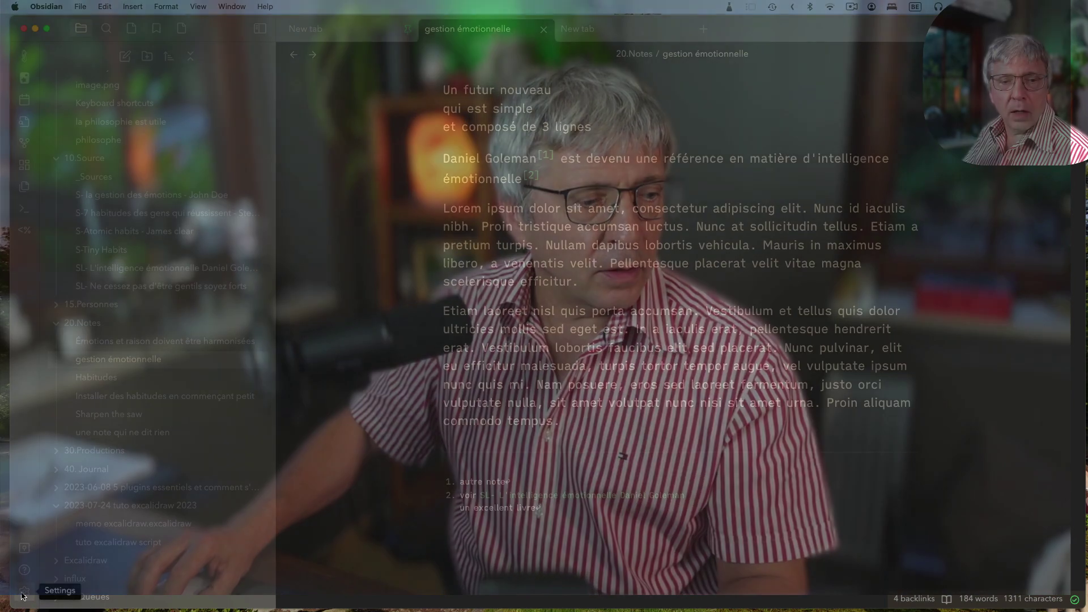
Step: Open the community plugin browser from the settings and search it for "footnote"
key(super+comma)
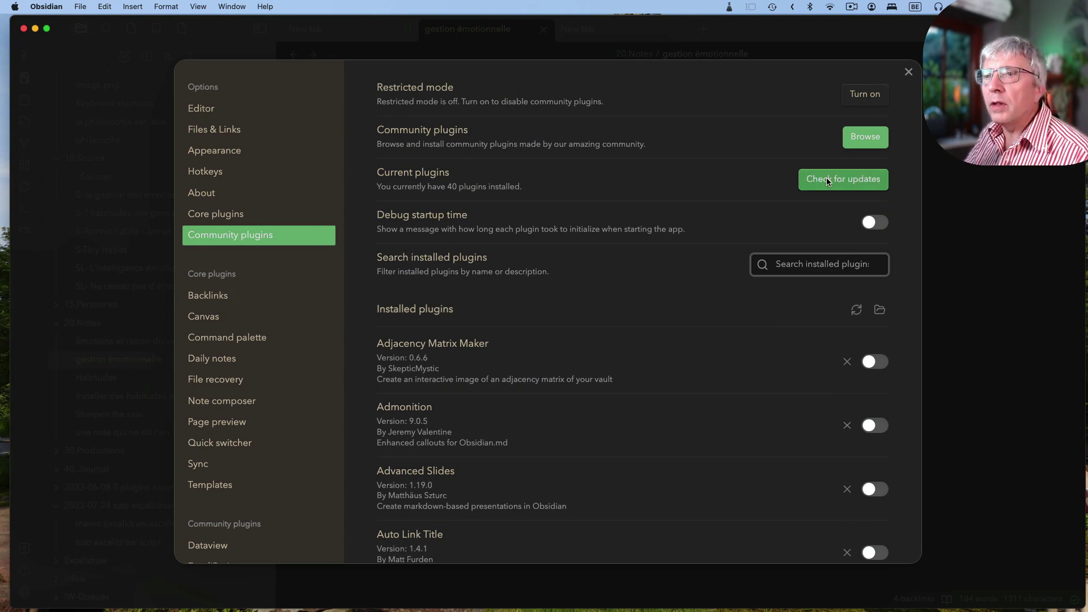
click(865, 146)
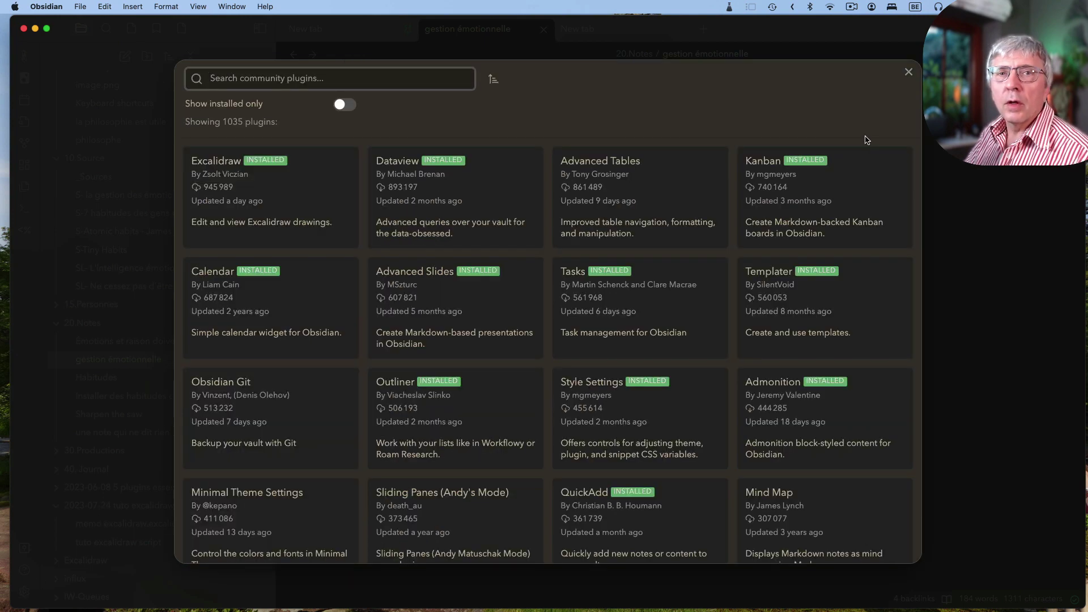
text(foot)
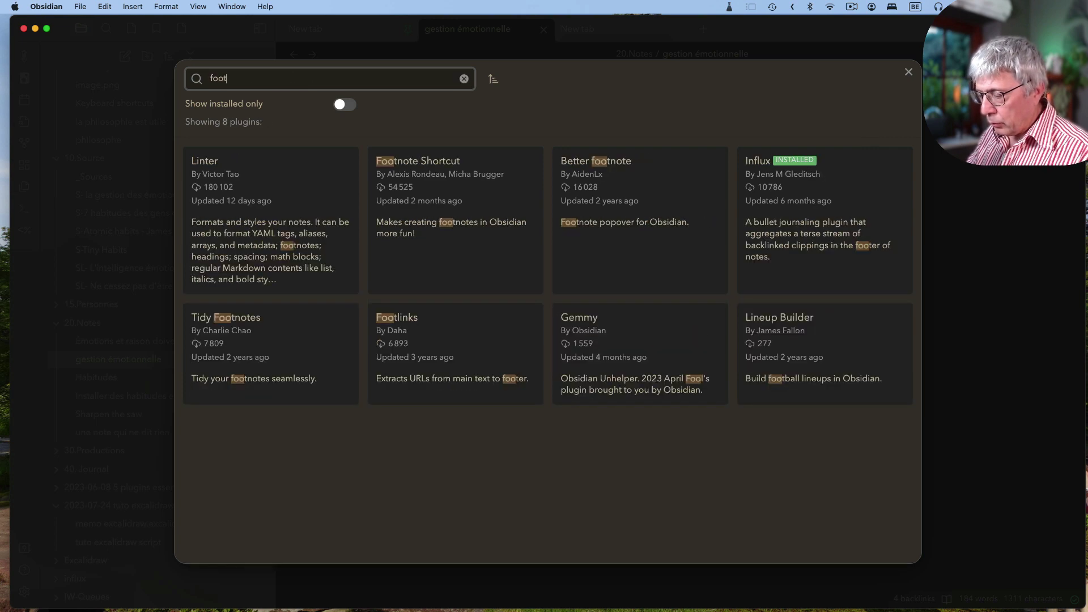
text(note)
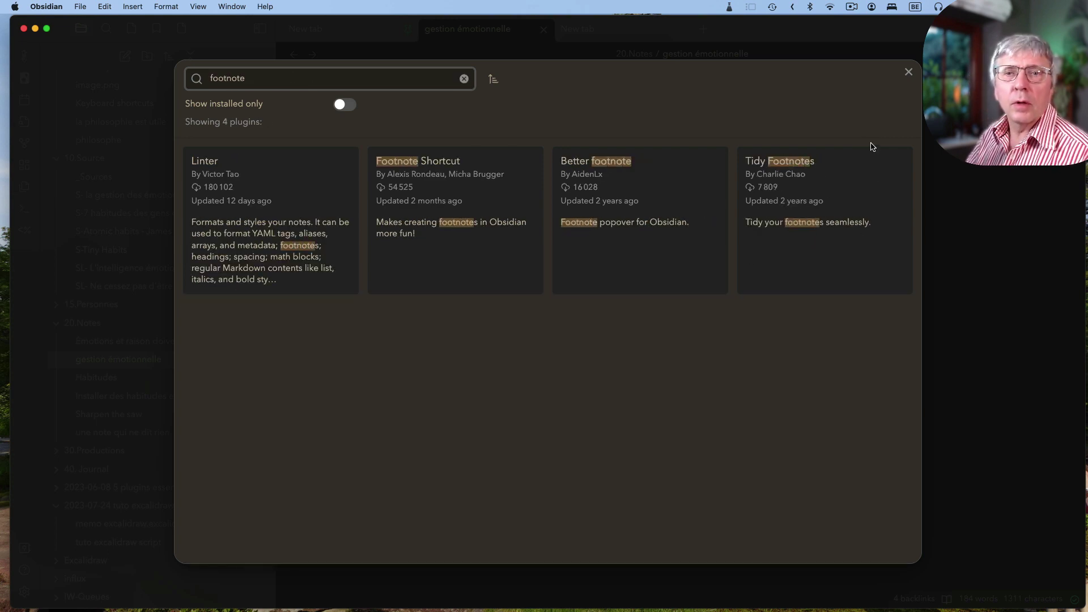
Step: Install and enable the Footnote Shortcut plugin, look at its hotkeys, and close the settings
click(423, 166)
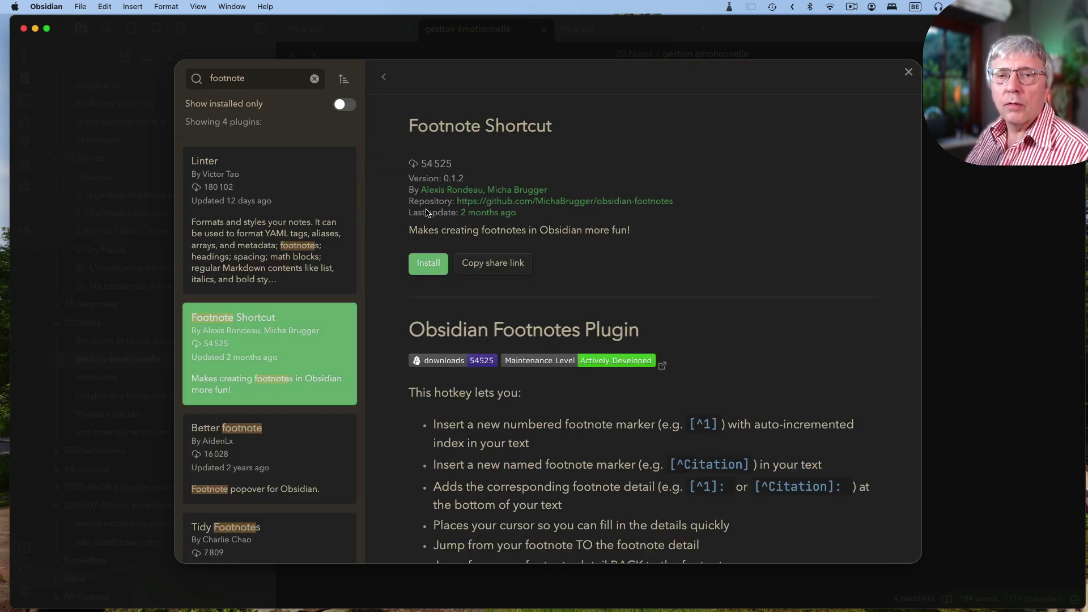
click(429, 266)
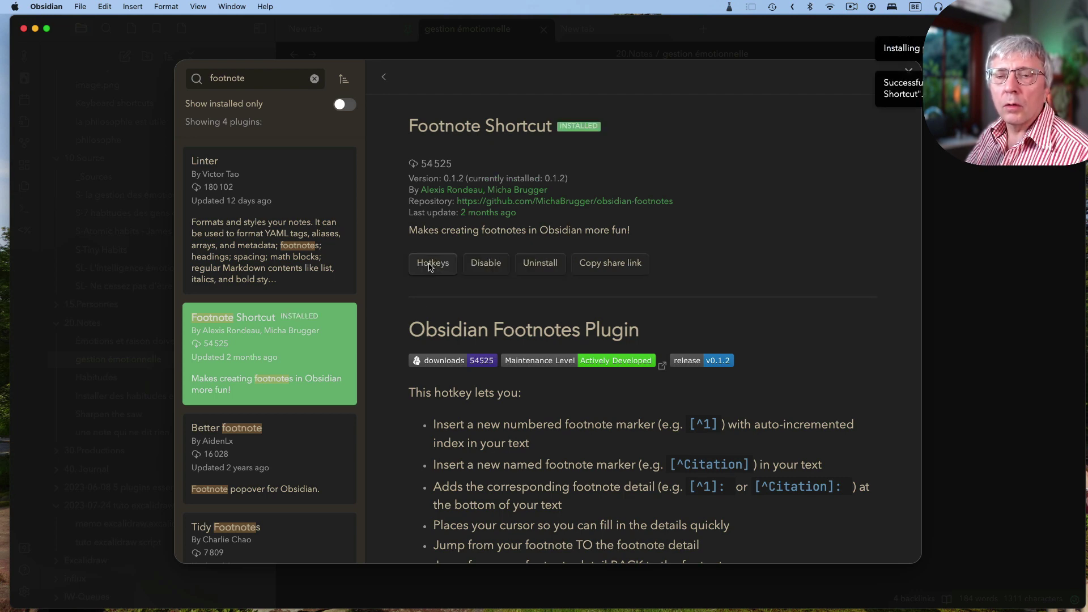
click(430, 264)
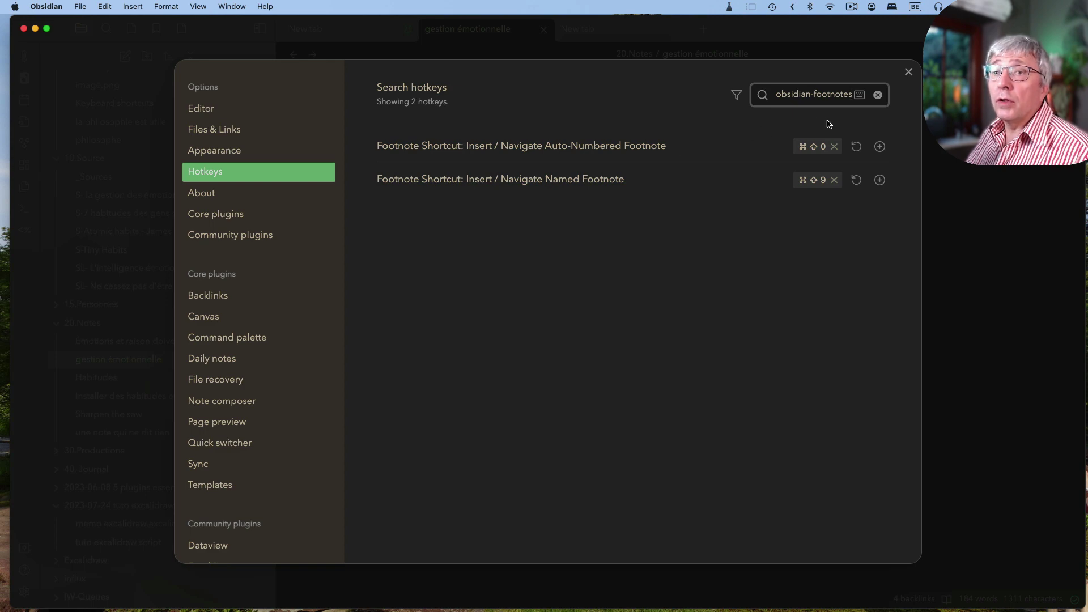
click(909, 73)
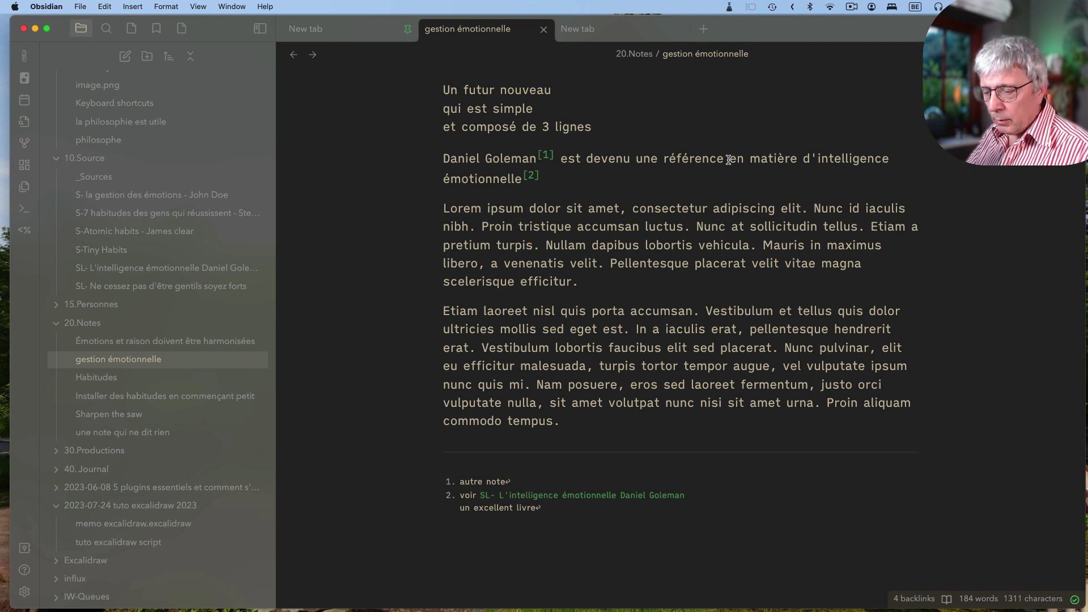
Step: Return to editing and insert an auto-numbered footnote after "référence" using the plugin's hotkey, with the definition "encore un lien"
key(super+e)
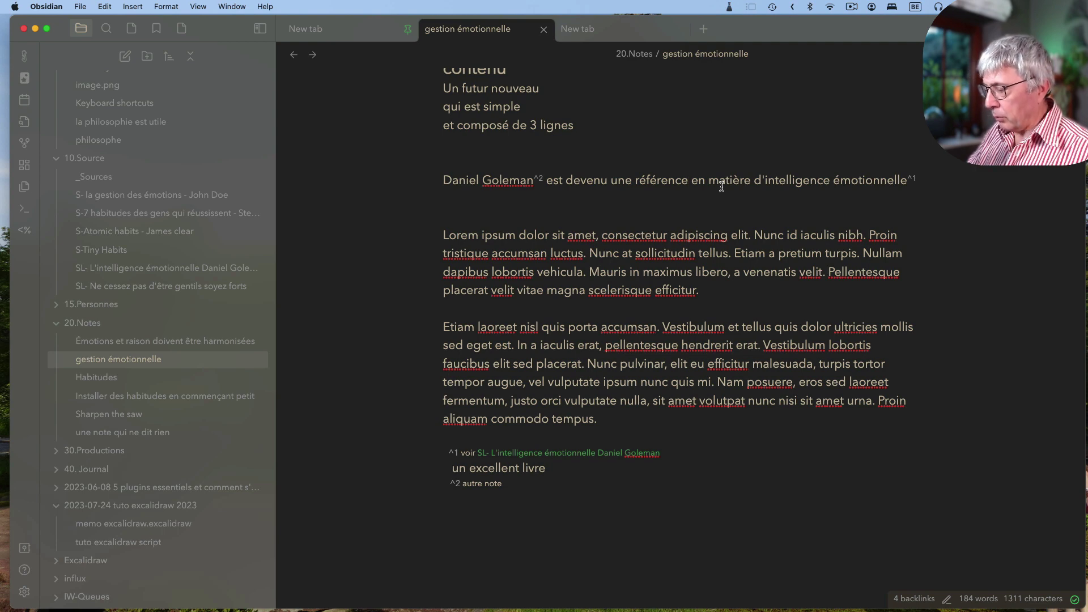
key(alt+f)
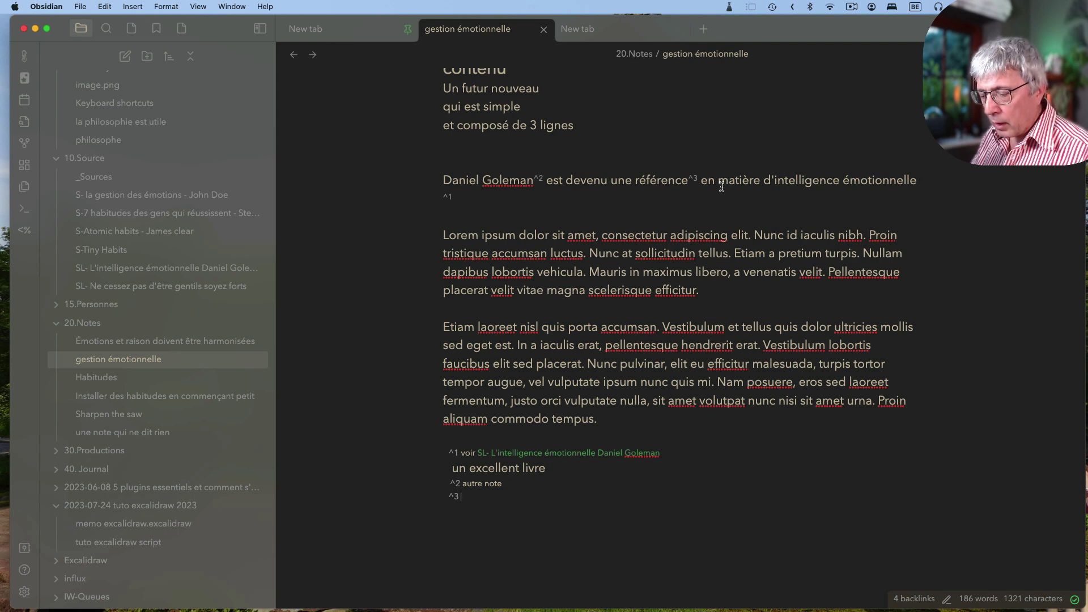
text(enc)
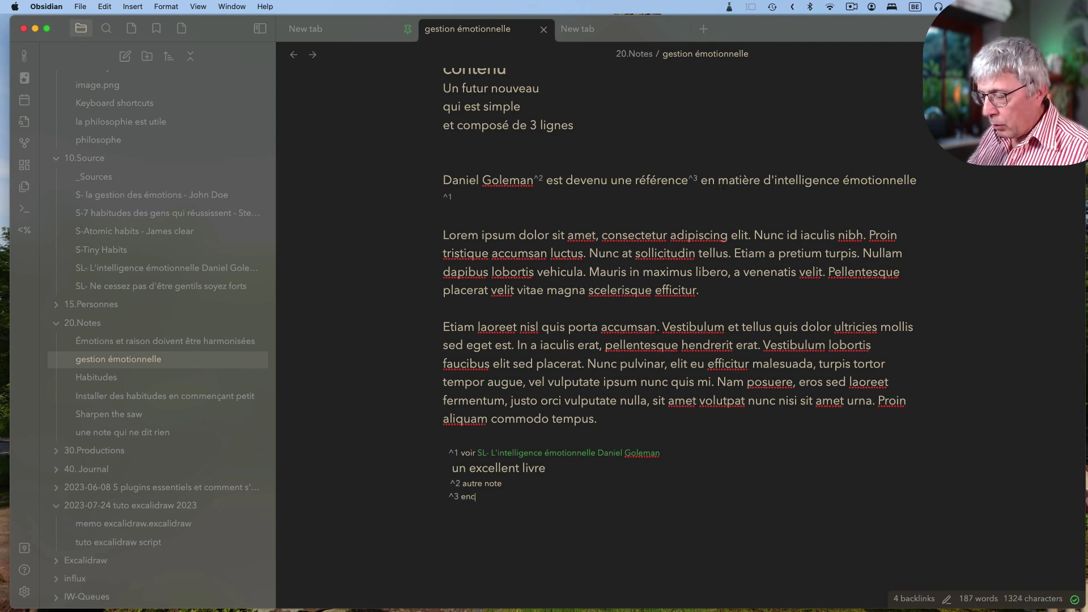
text(ore un lioe)
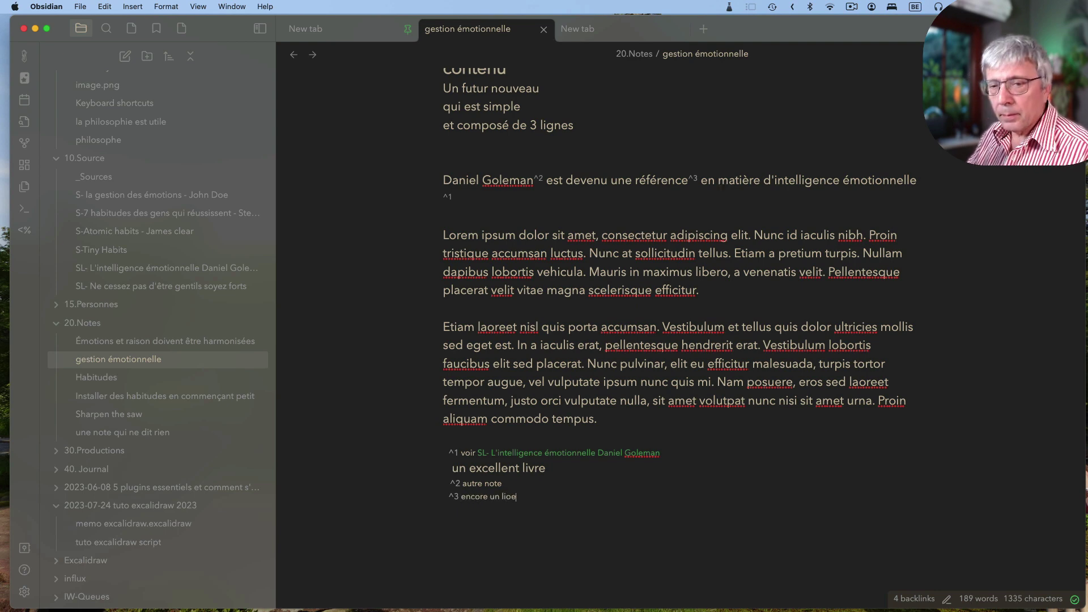
key(BackSpace)
key(BackSpace)
key(BackSpace)
key(BackSpace)
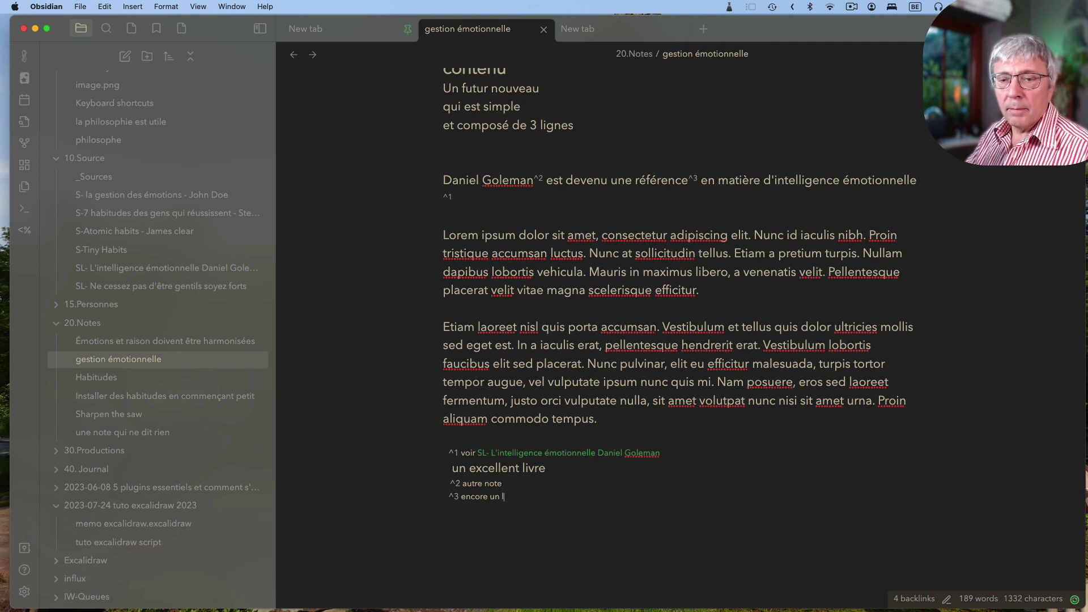
text(ien)
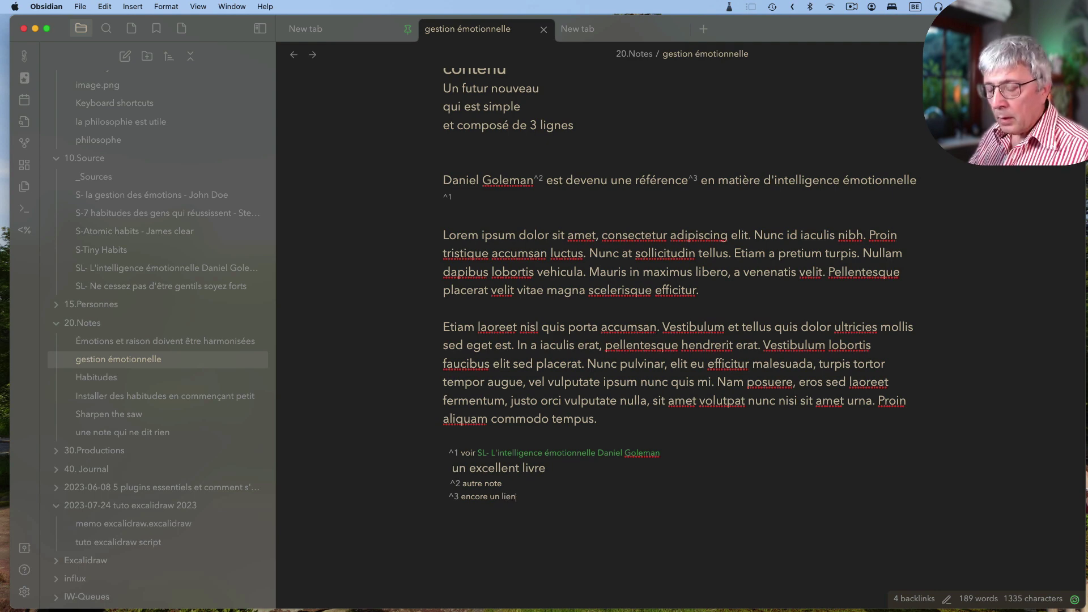
Step: Check the footnotes in reading view by following reference 2 to its definition and back to the text
key(super+e)
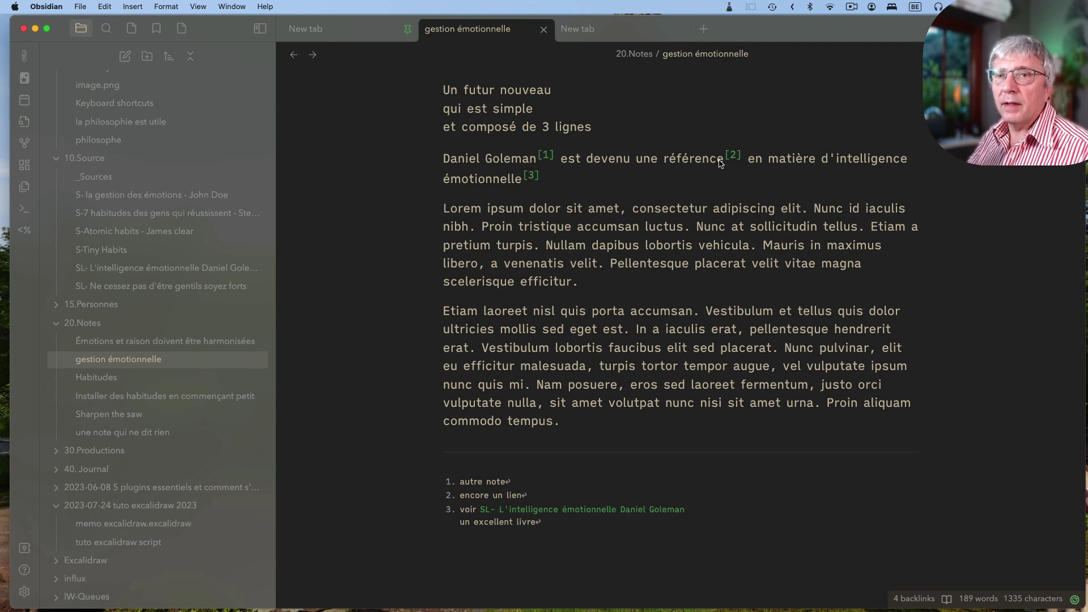
scroll(736, 154, down, 5)
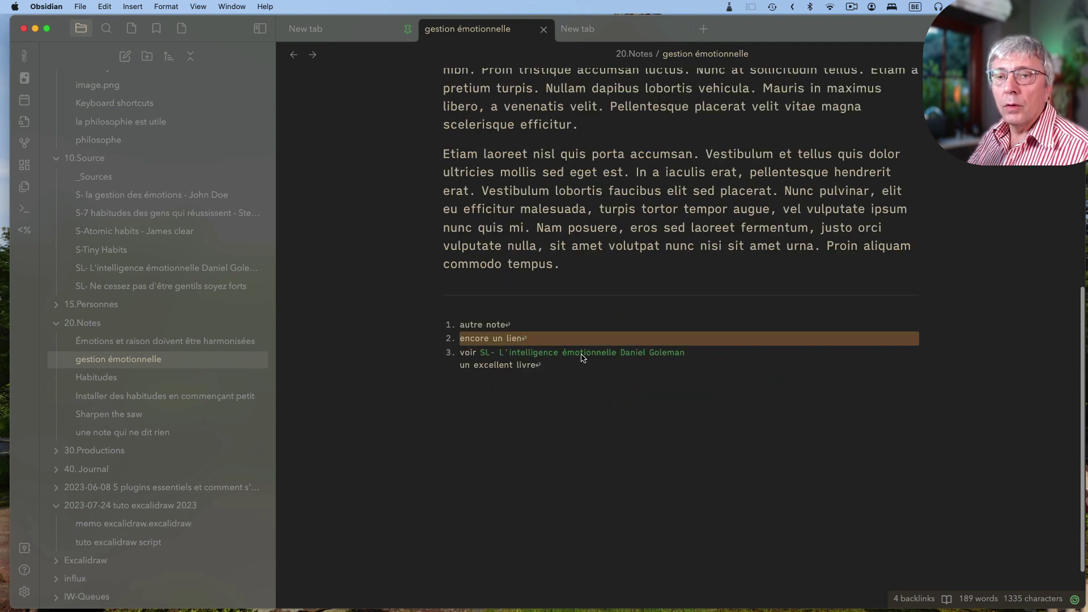
click(526, 342)
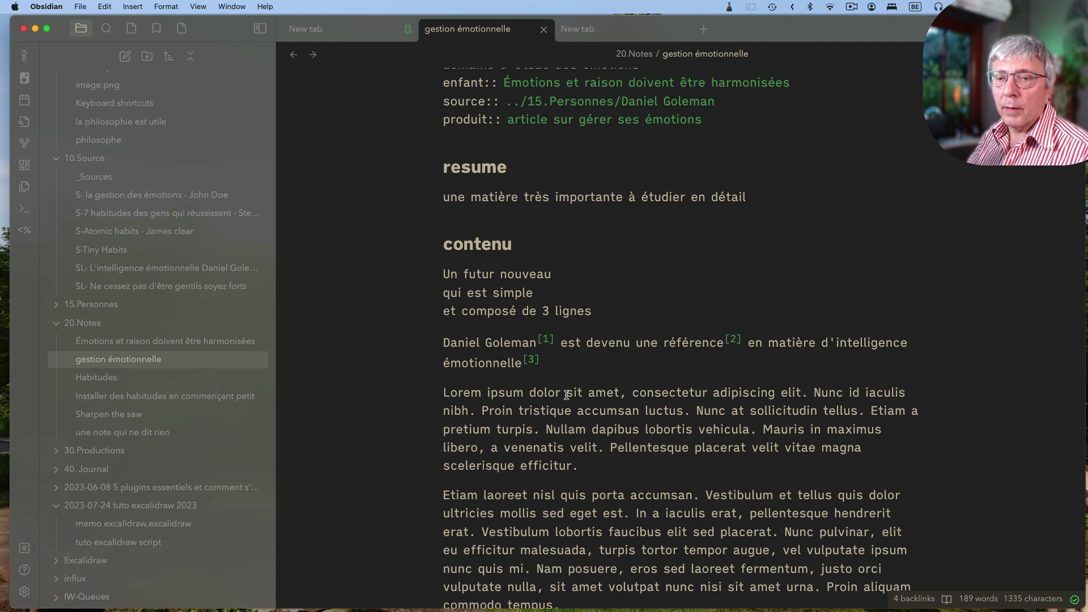
Step: Return to editing and insert a named footnote reference, [^livre], after "dolor" in the Lorem ipsum paragraph
key(super+e)
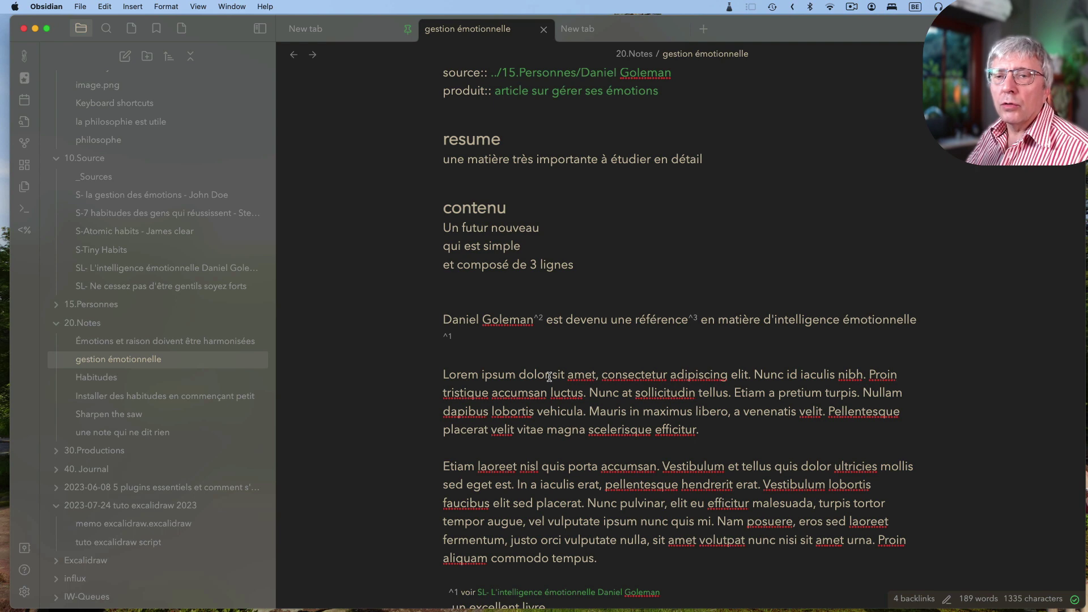
click(549, 377)
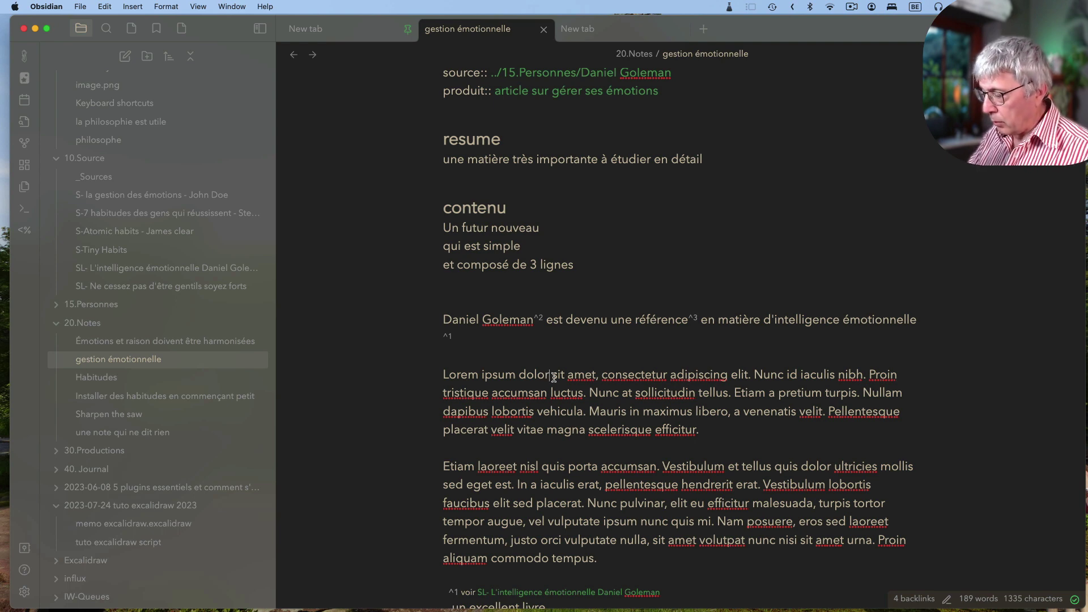
text([^)
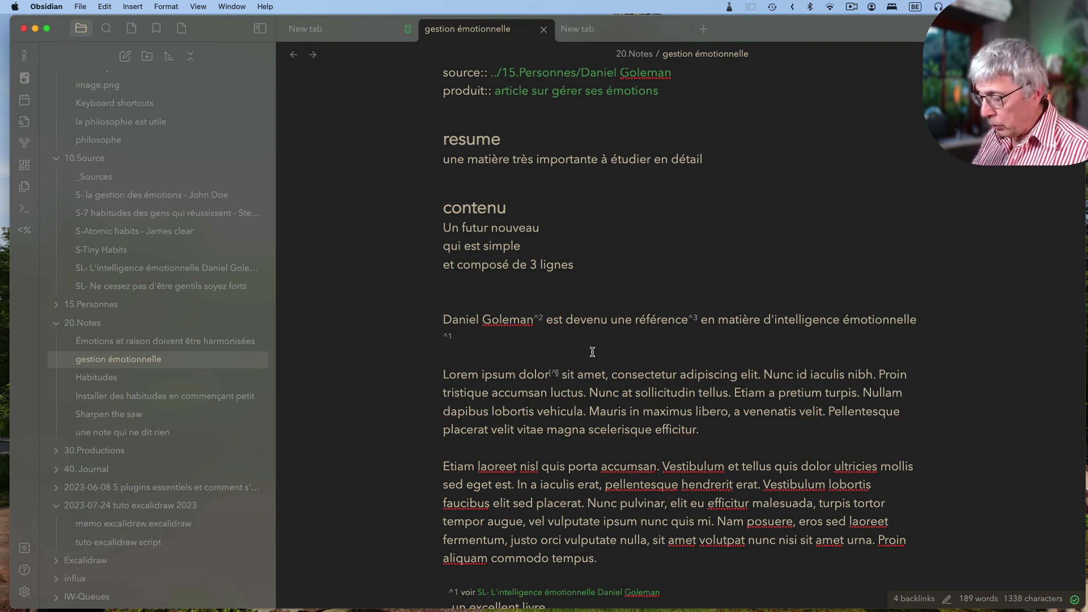
text(livre)
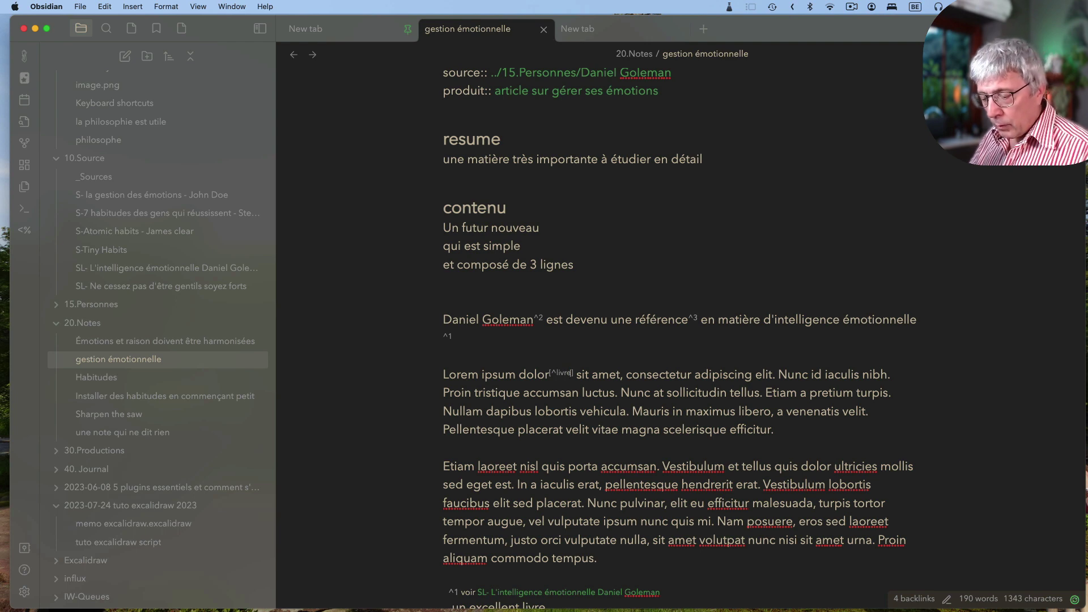
Step: Create the definition of the named footnote "livre" at the end of the note with the text "et encore un lien"
key(alt+minus)
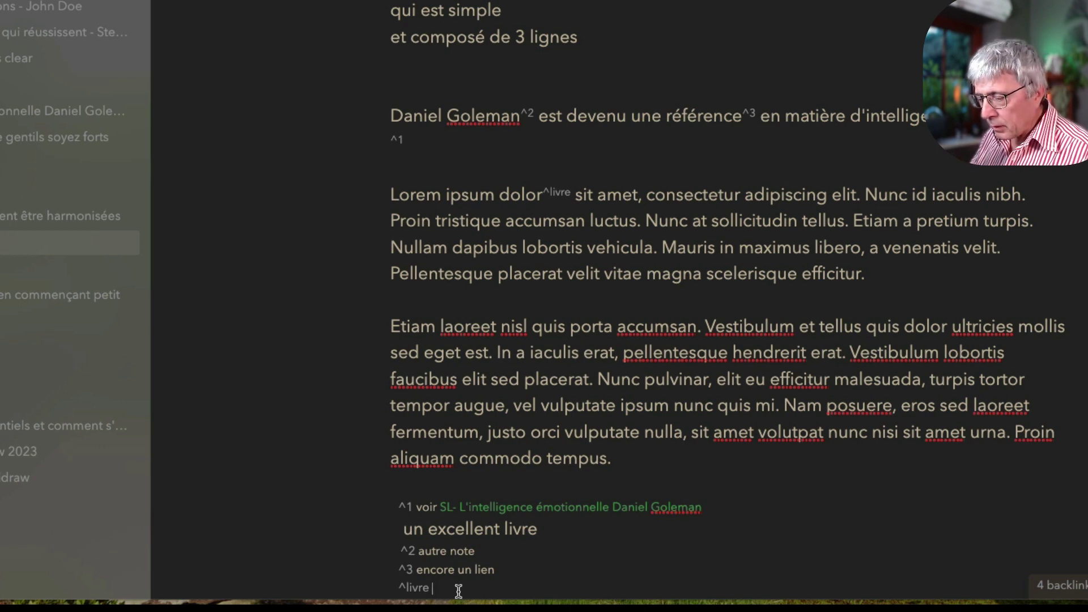
text(et e)
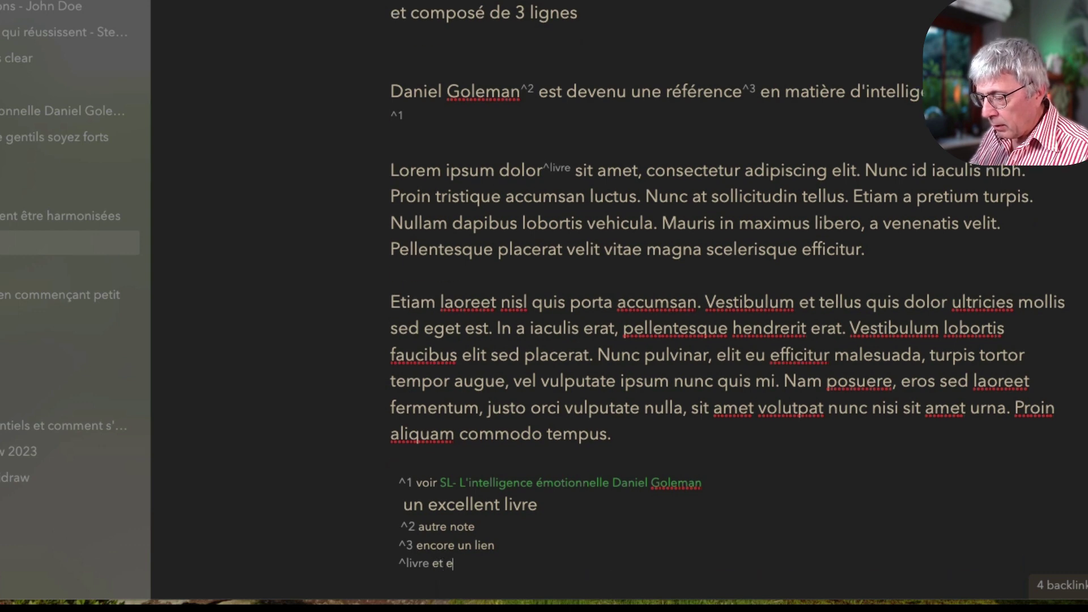
text(ncore un lien)
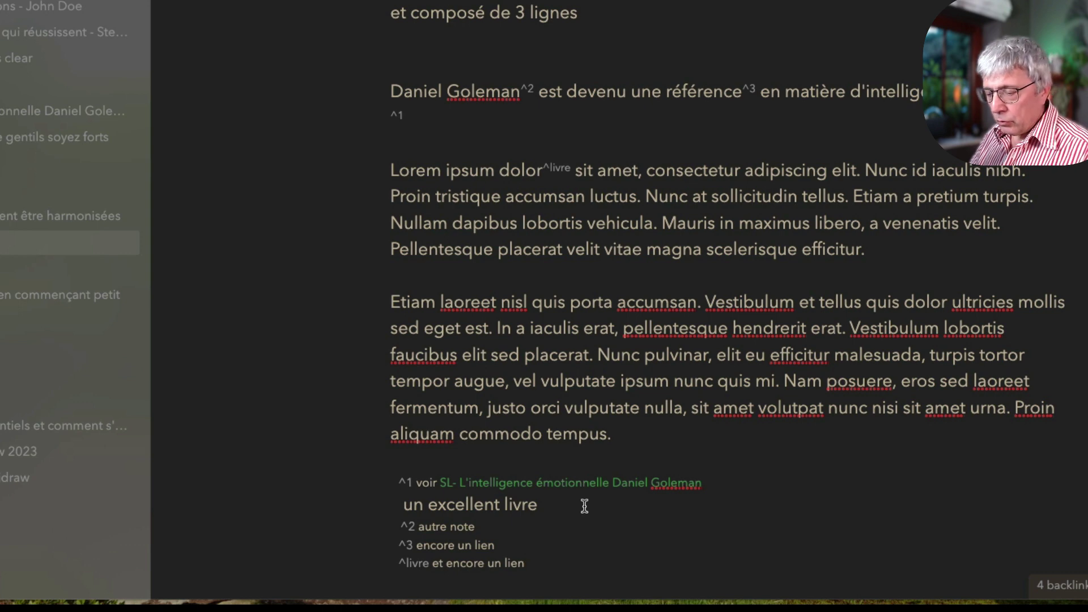
Step: Check how the named footnote is rendered in reading view, then return to editing at its definition
key(ctrl+e)
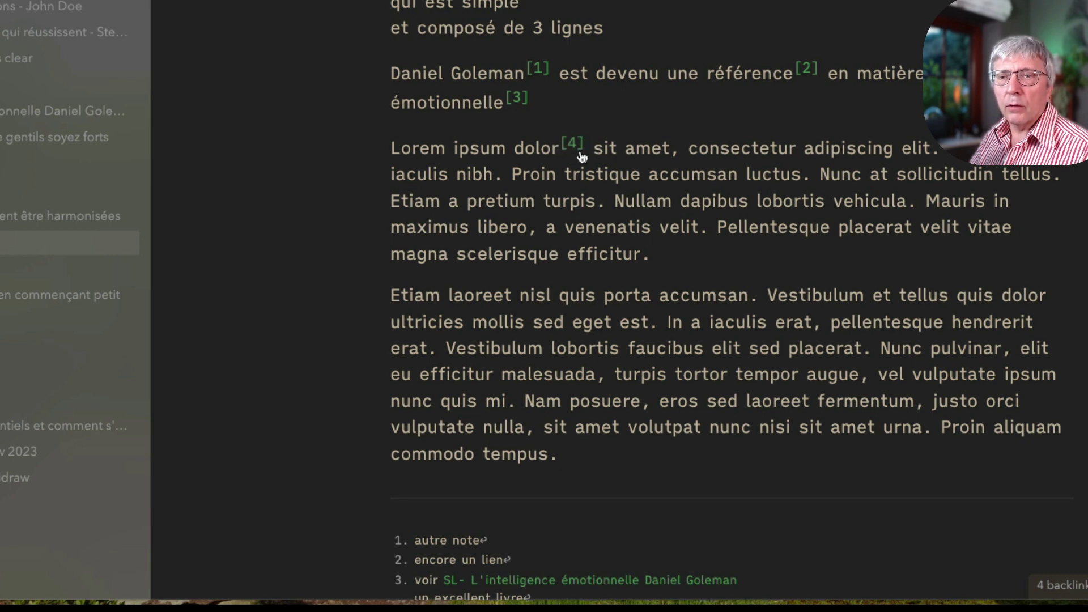
key(ctrl+e)
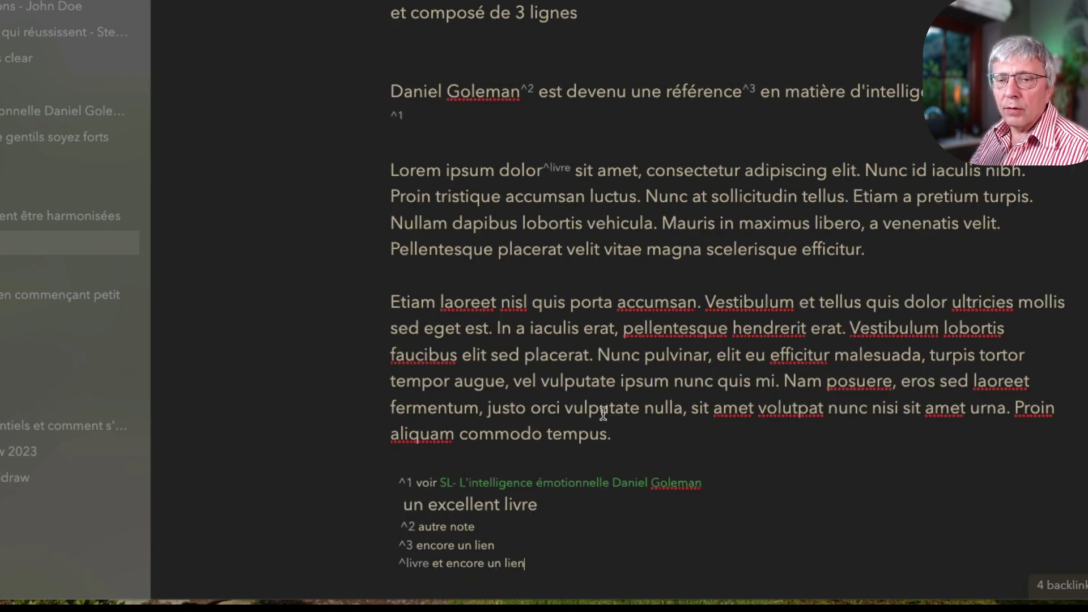
scroll(595, 407, down, 4)
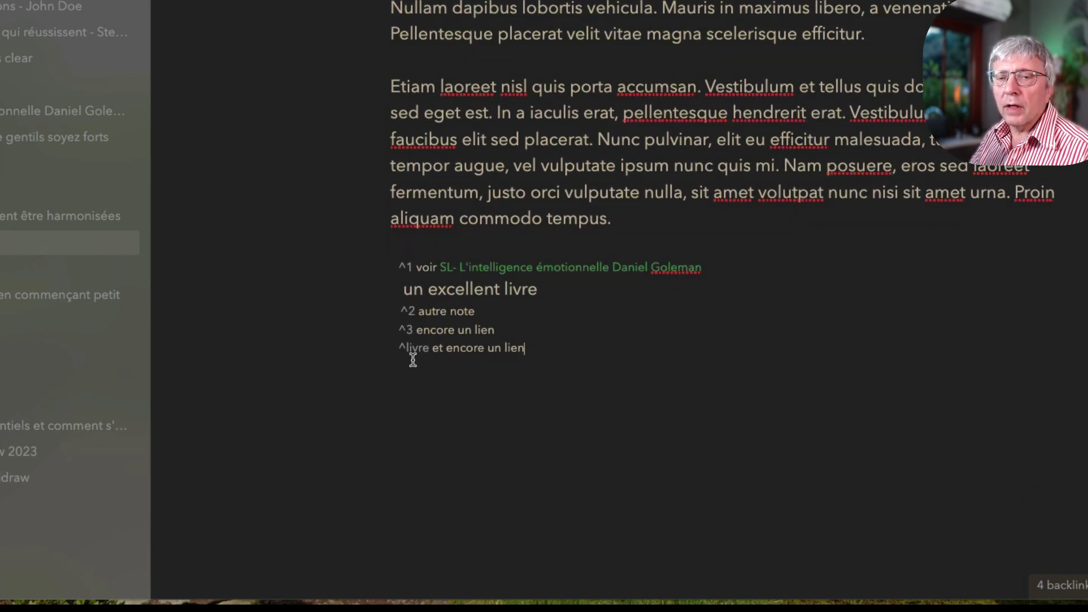
click(432, 363)
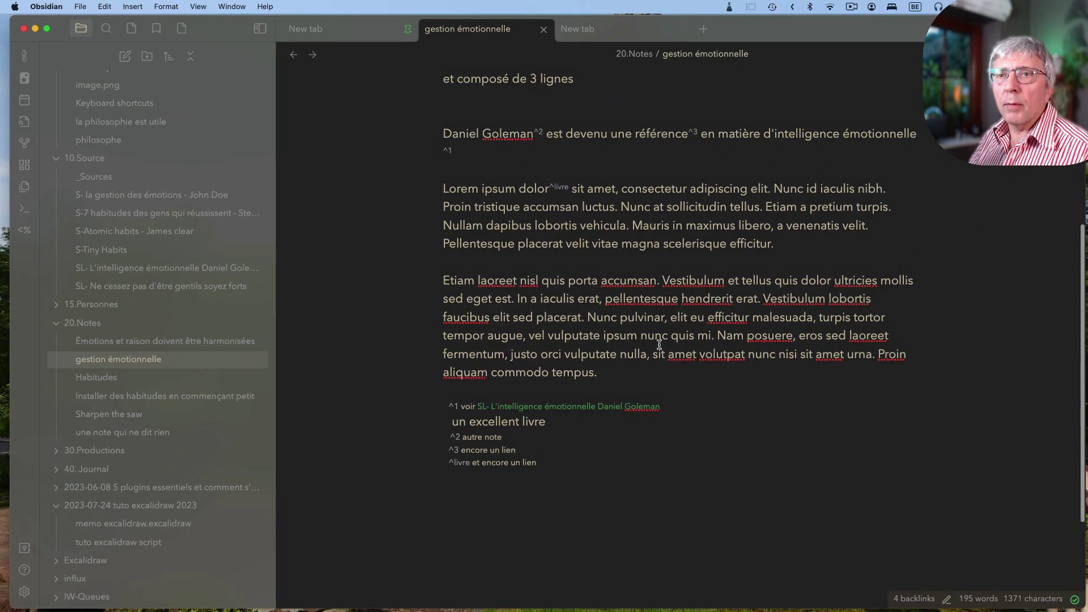
Step: Compare the numbered and named footnote references in the text with their definitions at the end of the note
scroll(547, 148, up, 1)
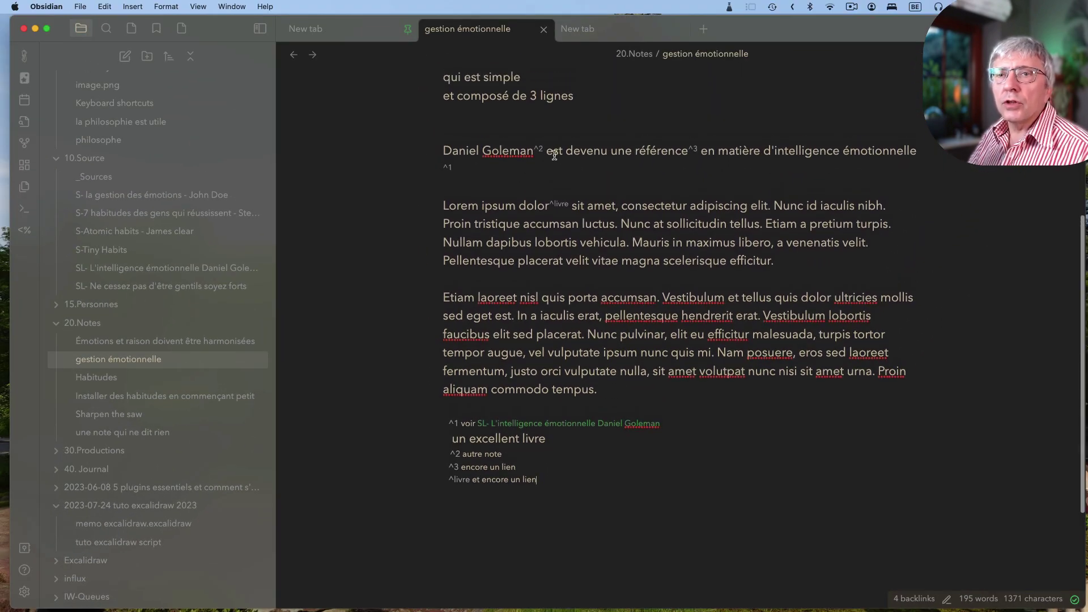
scroll(663, 156, up, 2)
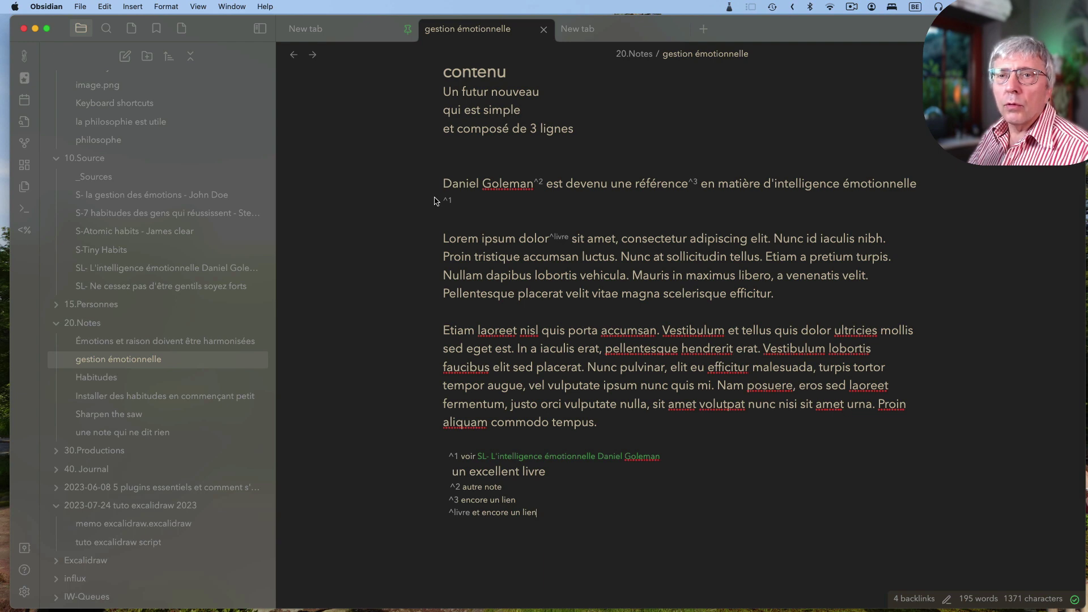
scroll(454, 215, down, 10)
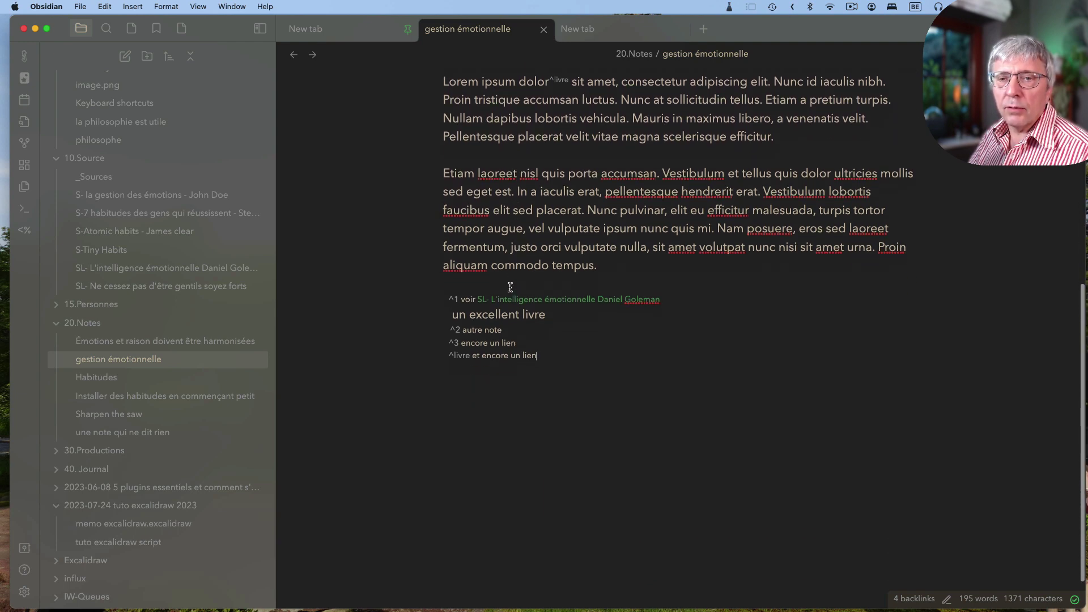
scroll(567, 363, up, 20)
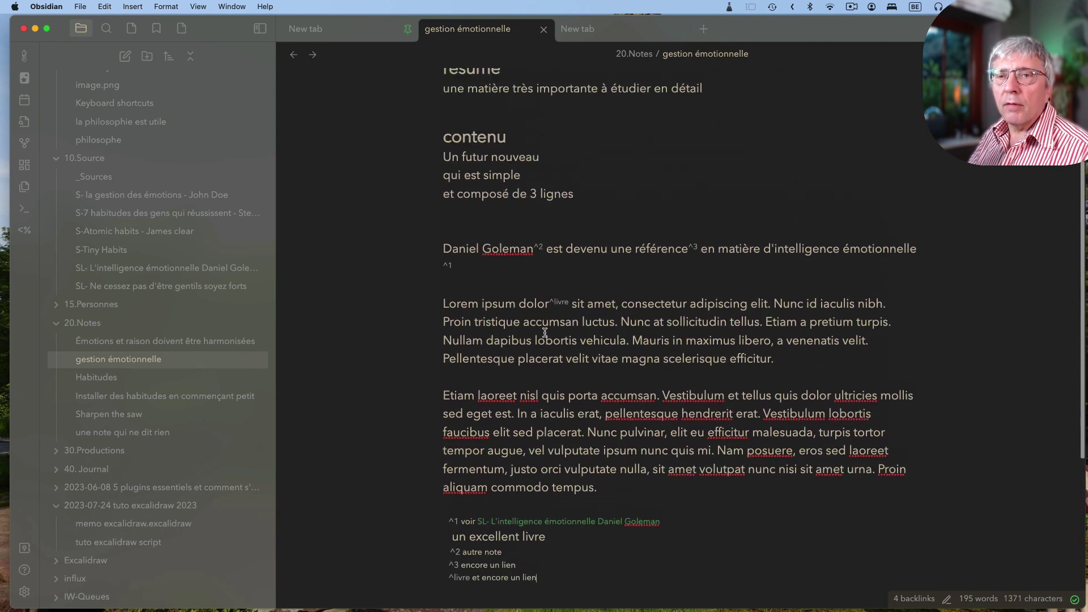
scroll(578, 384, down, 2)
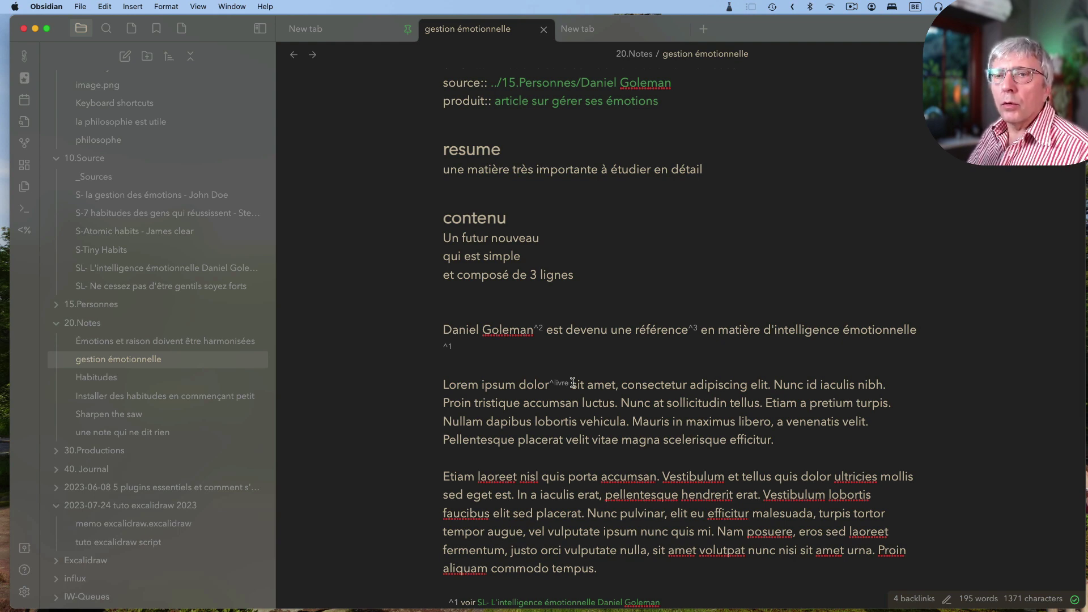
scroll(572, 382, down, 5)
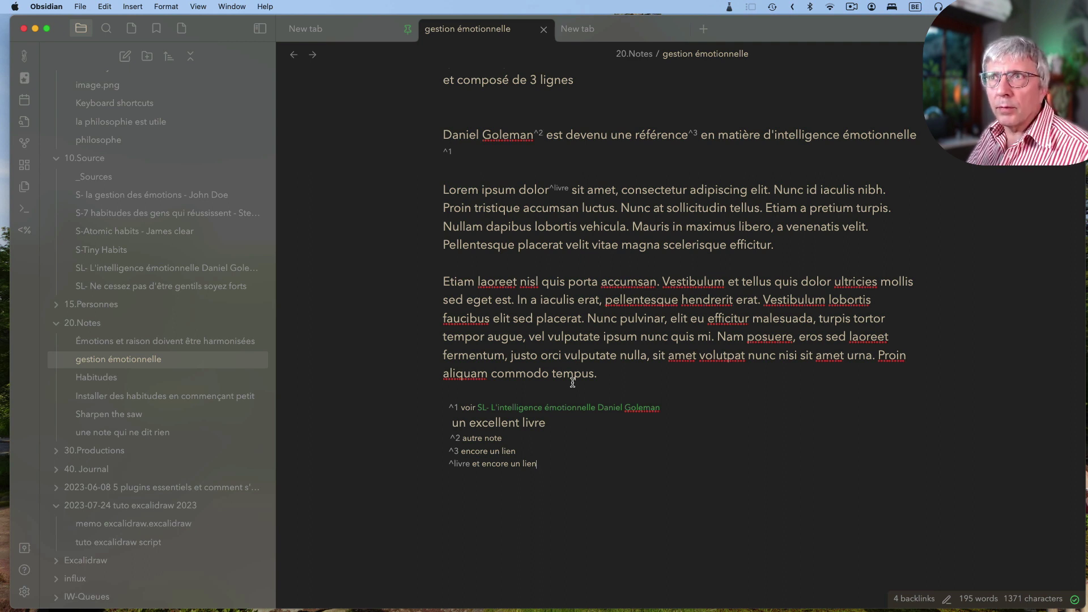
scroll(572, 383, up, 3)
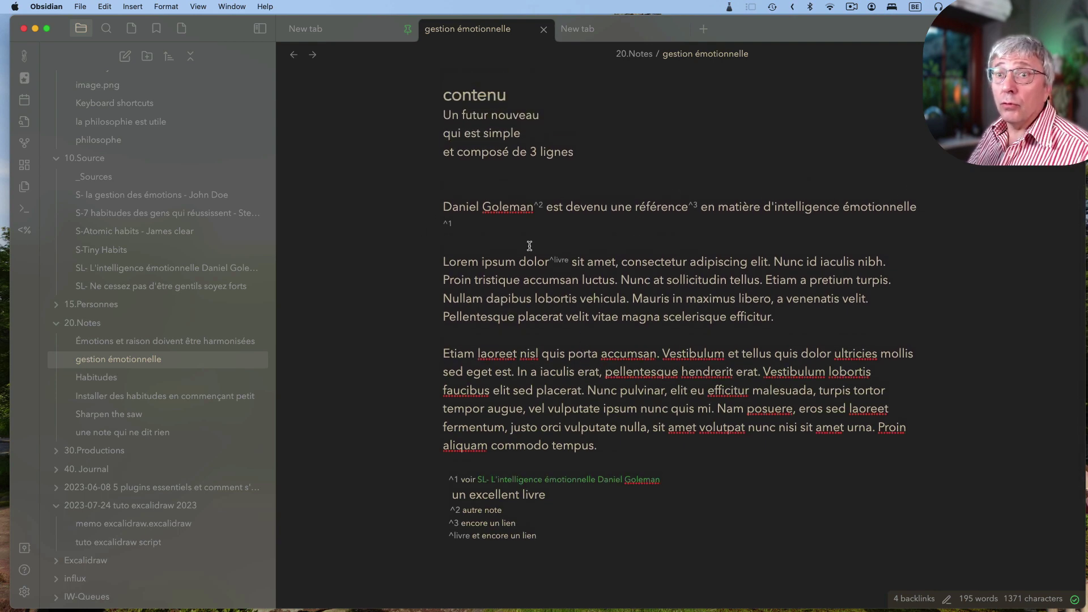
scroll(537, 261, down, 5)
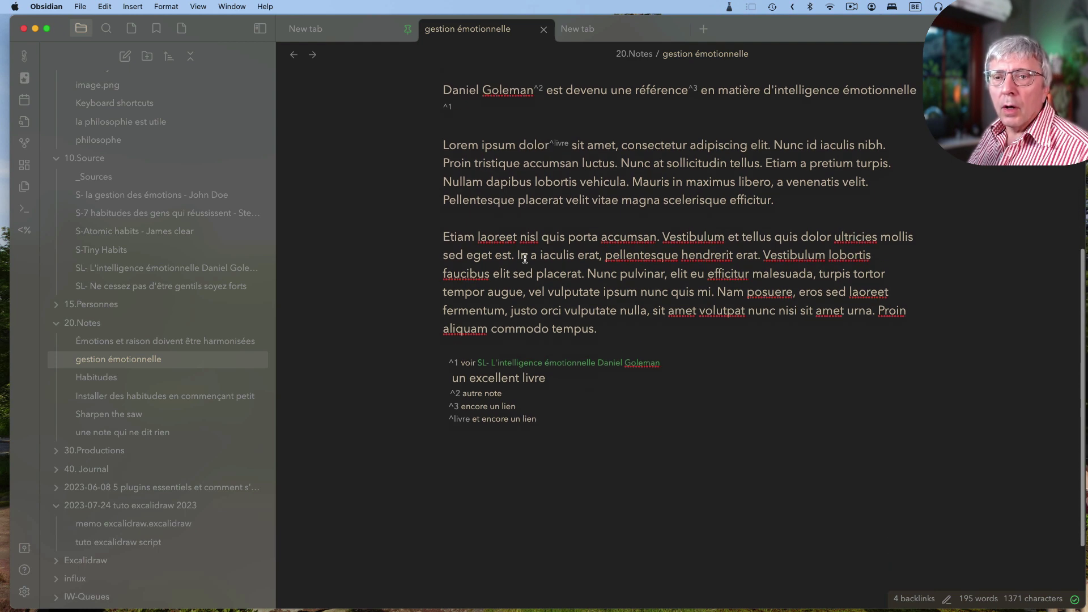
Step: Extend footnote 2's definition with "fgfgfgfgfgfg£" and add a second indented line, "dfdfdfdfdffd"
scroll(510, 389, up, 1)
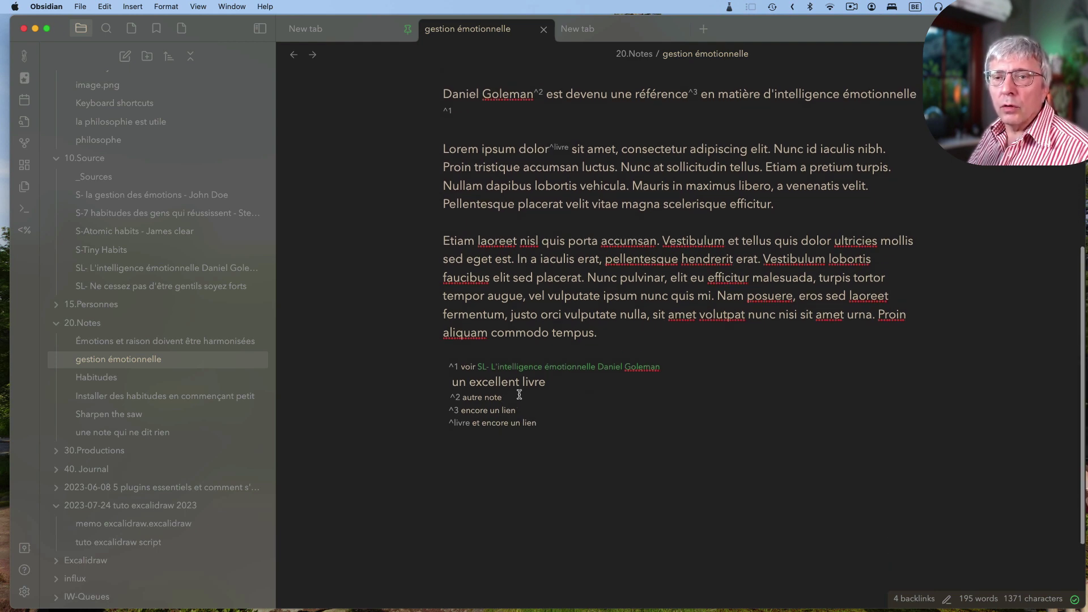
click(527, 395)
text(fgfgfgfgfgfg)
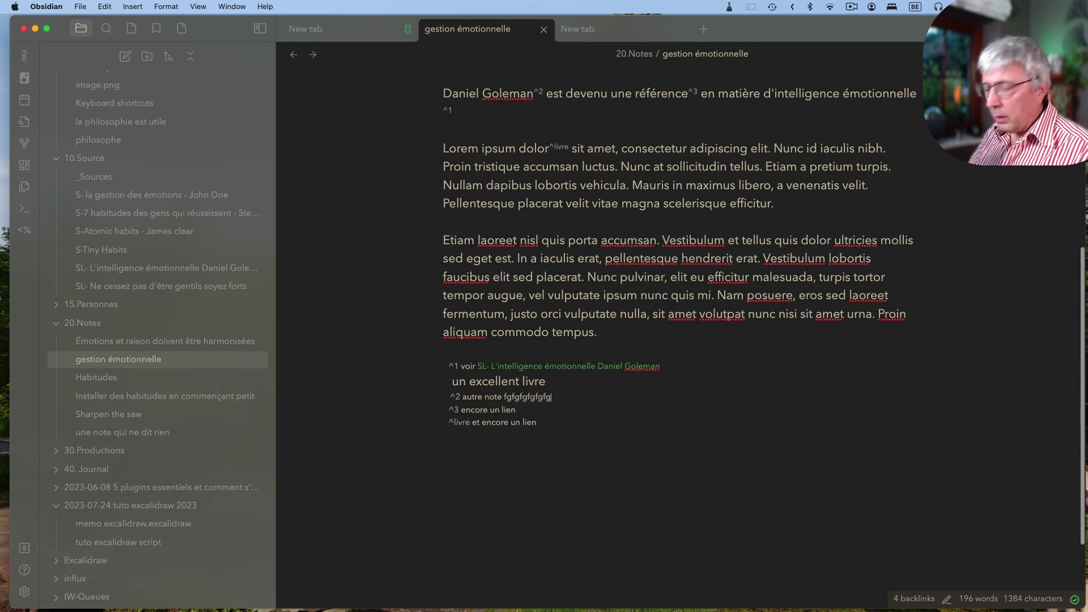
text(£)
key(Return)
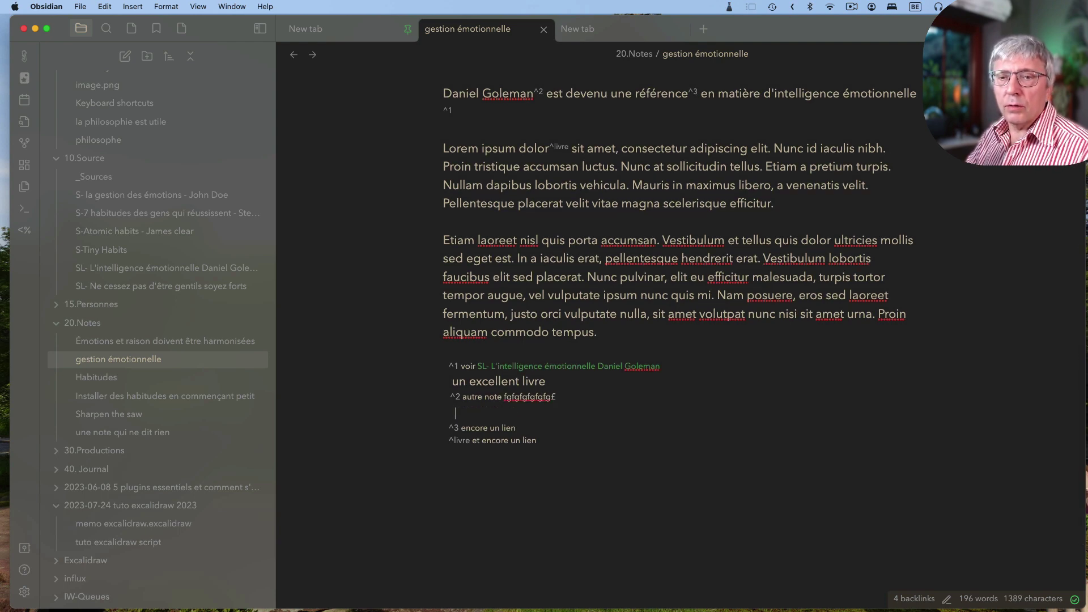
text(dfdfdfdfdffd)
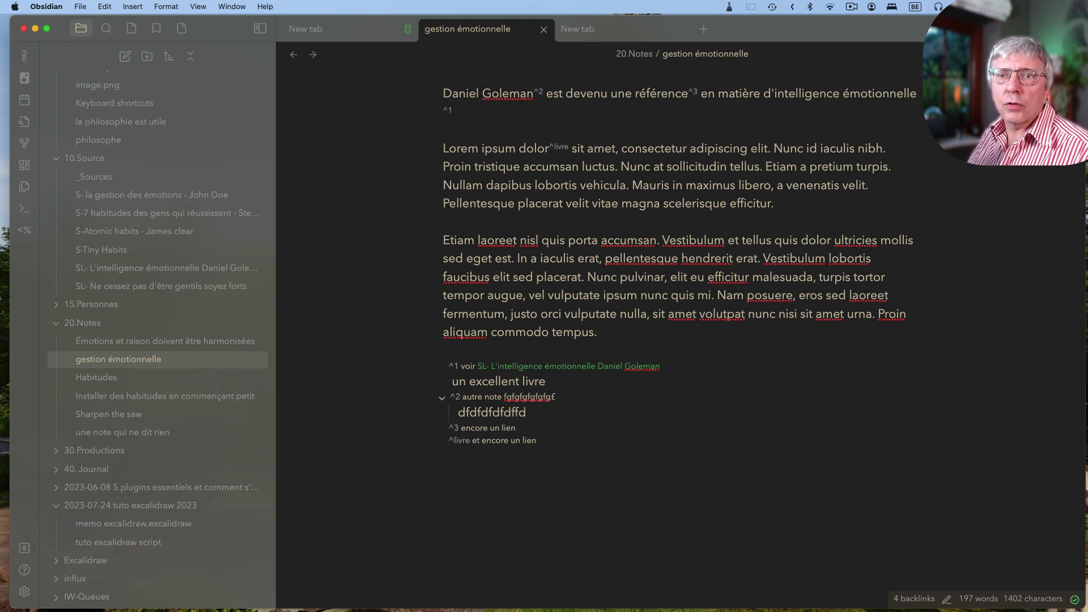
Step: Switch to reading view and examine the two-line footnote definition and the footnote numbering
key(super+e)
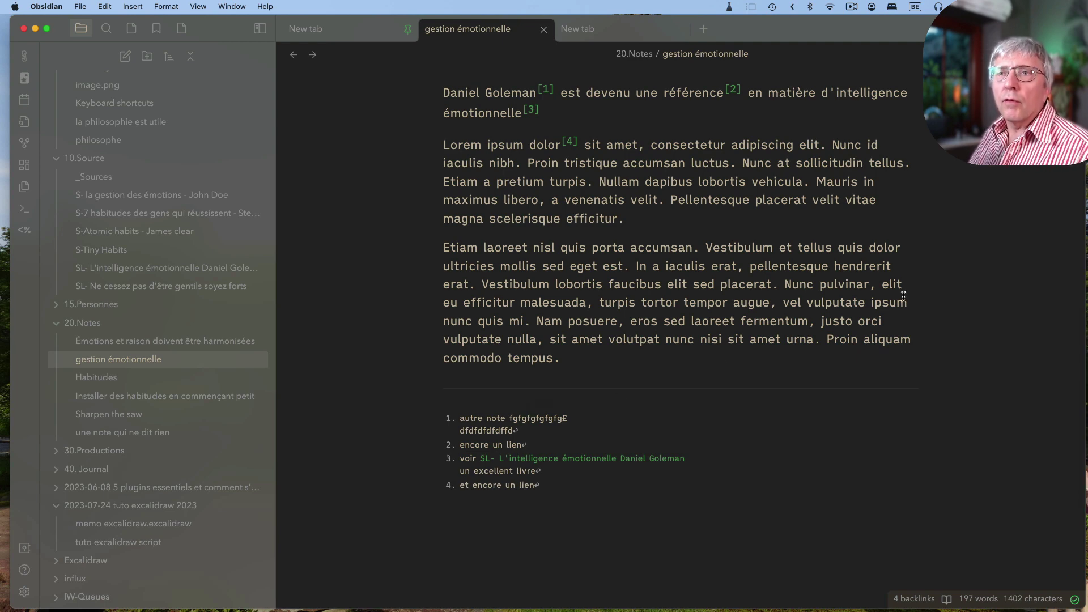
scroll(652, 411, up, 2)
scroll(653, 410, down, 1)
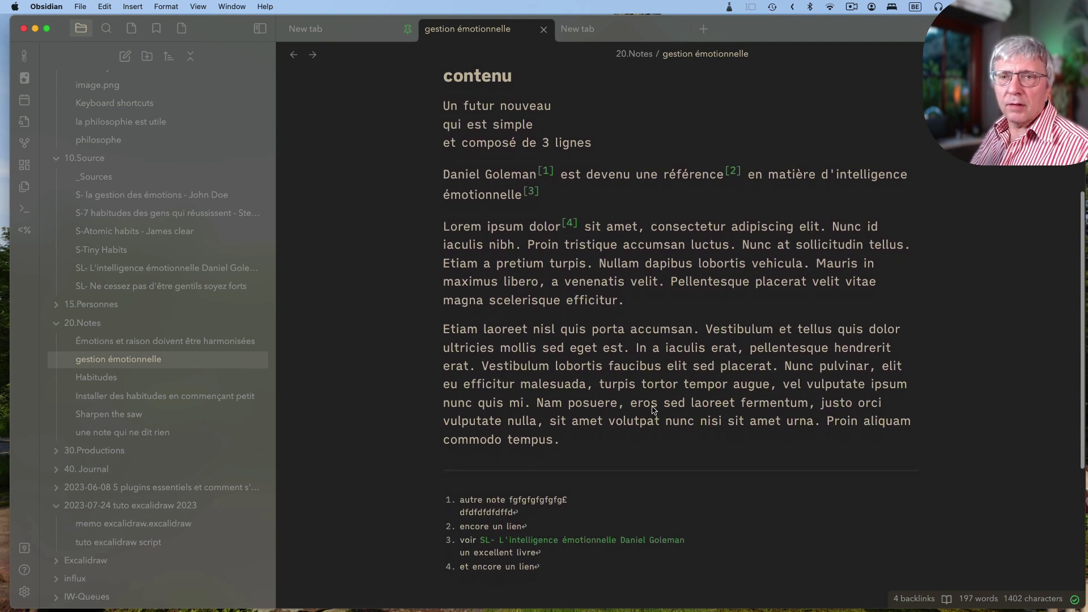